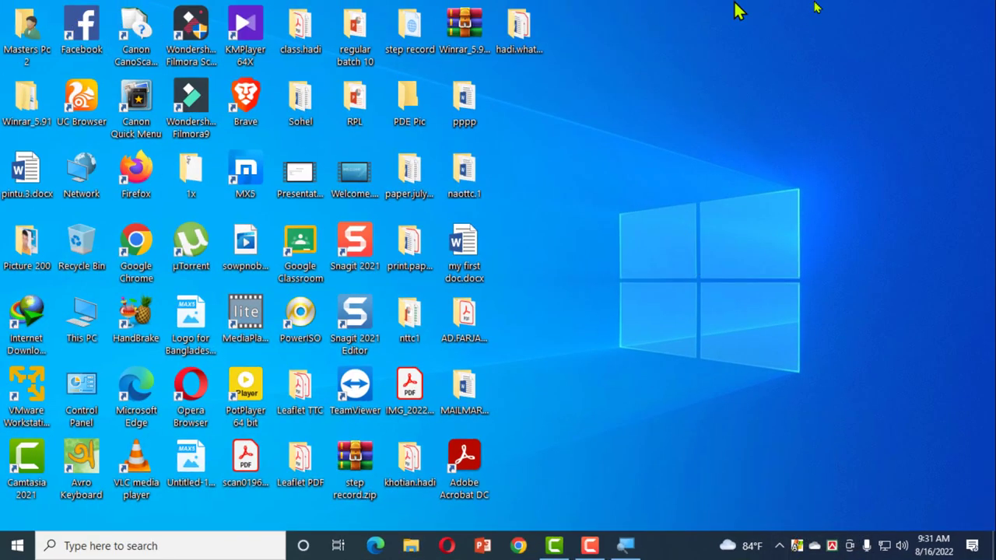
Step: Show the Bijoy keyboard as a topbar and move it toward the right half of the desktop's upper edge
click(833, 549)
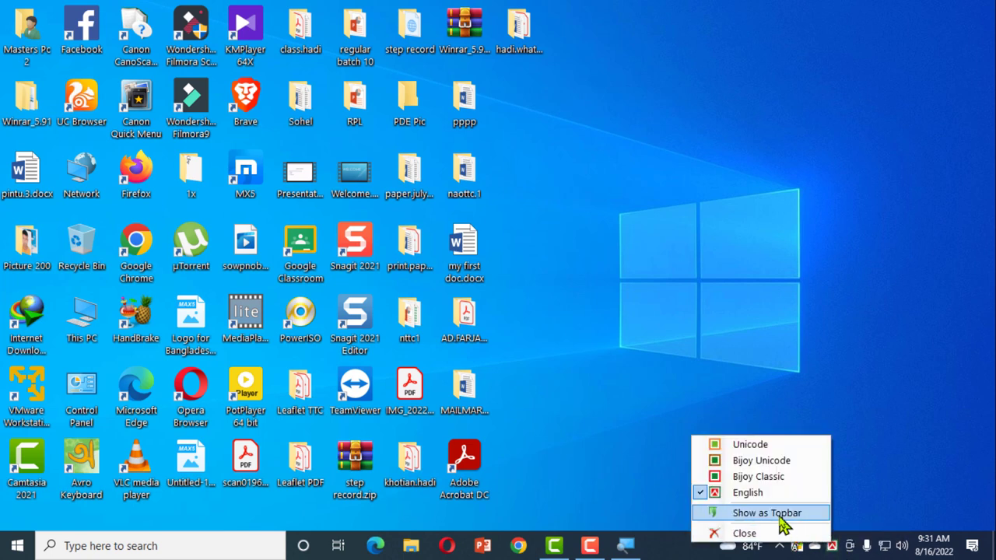
click(778, 516)
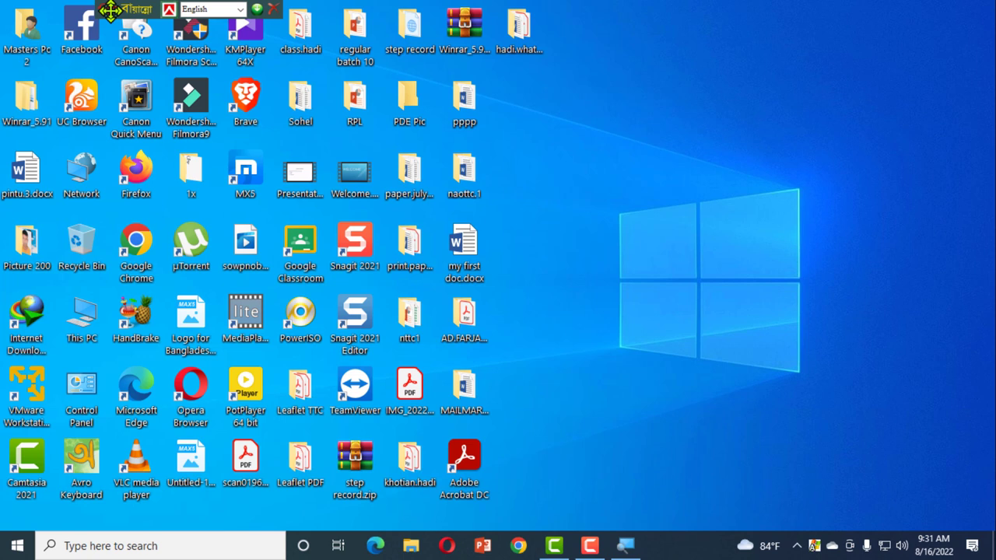
drag(109, 10, 662, 9)
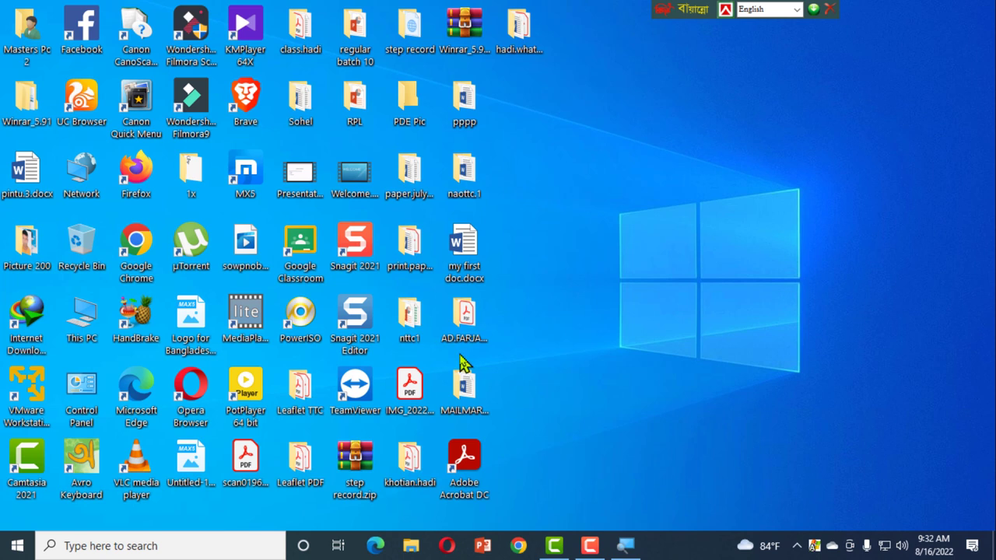
Step: Set the Bijoy topbar's typing mode to Bijoy Classic
click(797, 11)
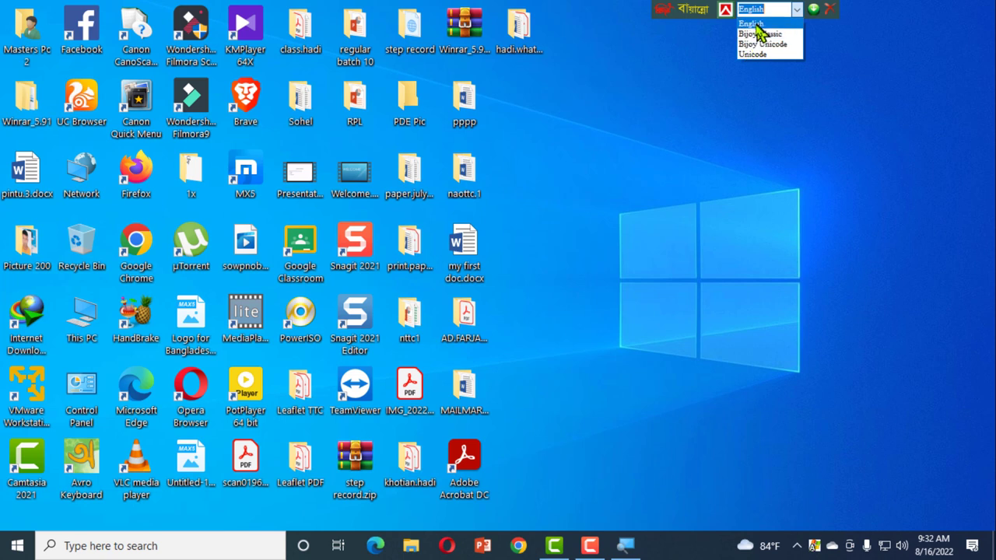
click(697, 80)
click(796, 11)
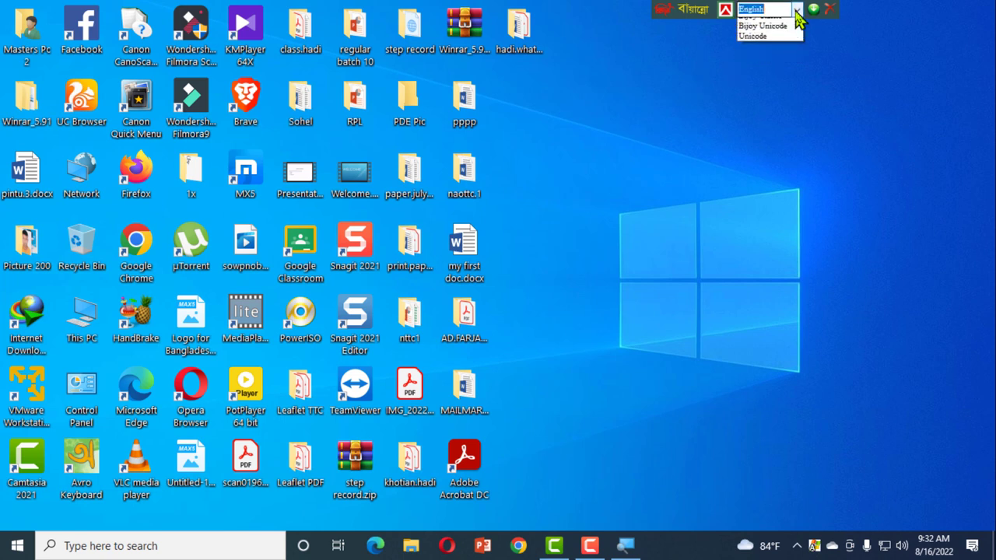
click(774, 35)
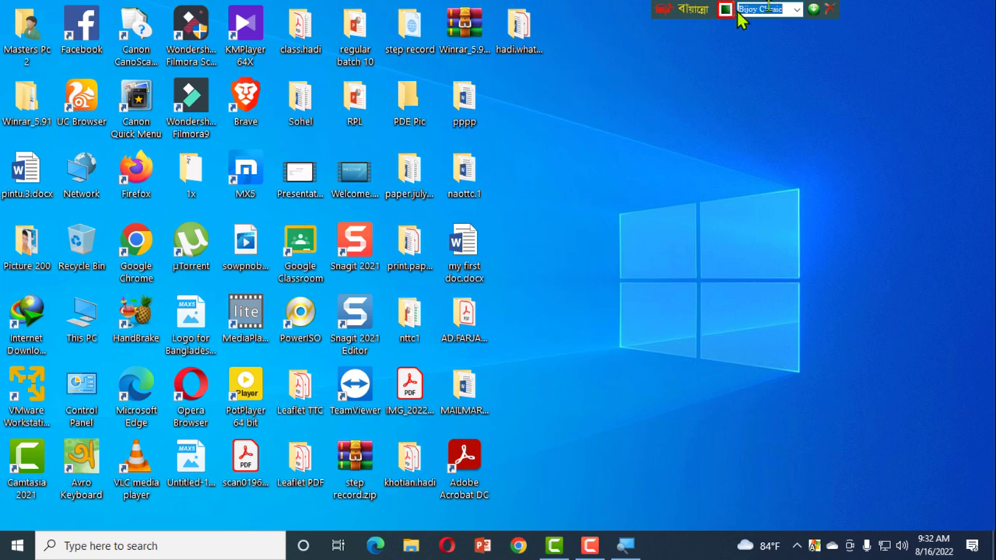
Step: Alternate the Bijoy typing mode between Bijoy Unicode and Bijoy Classic, finishing on Bijoy Unicode
click(796, 10)
click(778, 44)
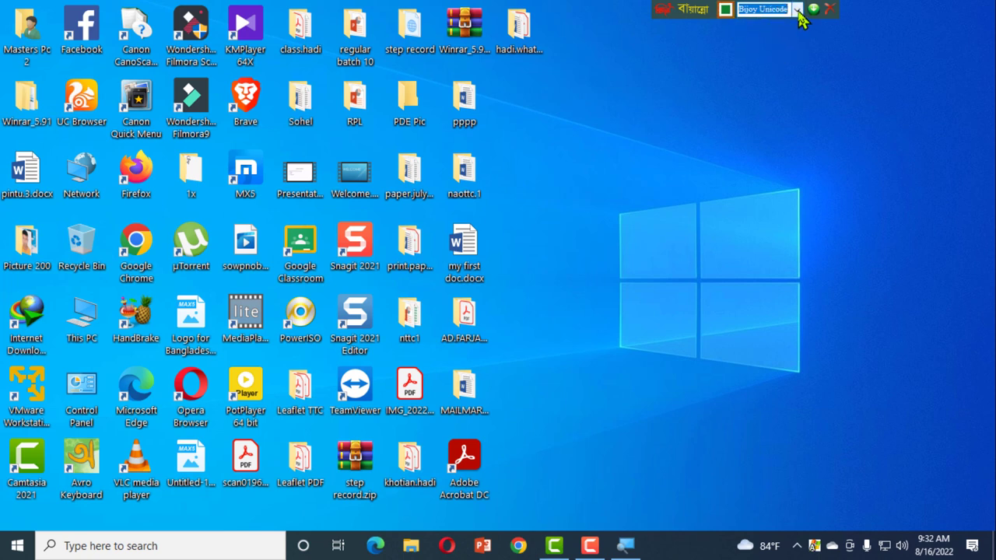
click(797, 11)
click(781, 35)
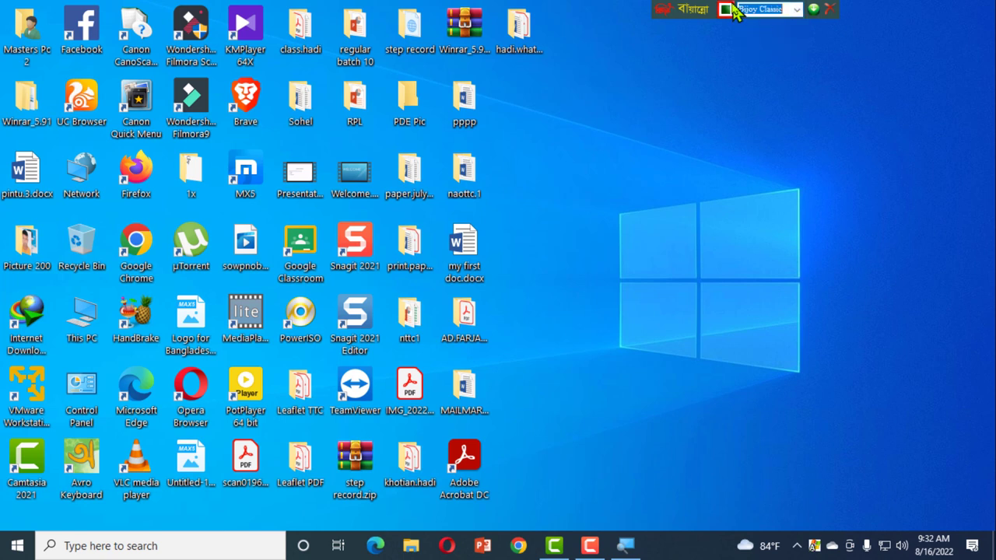
click(797, 11)
click(786, 45)
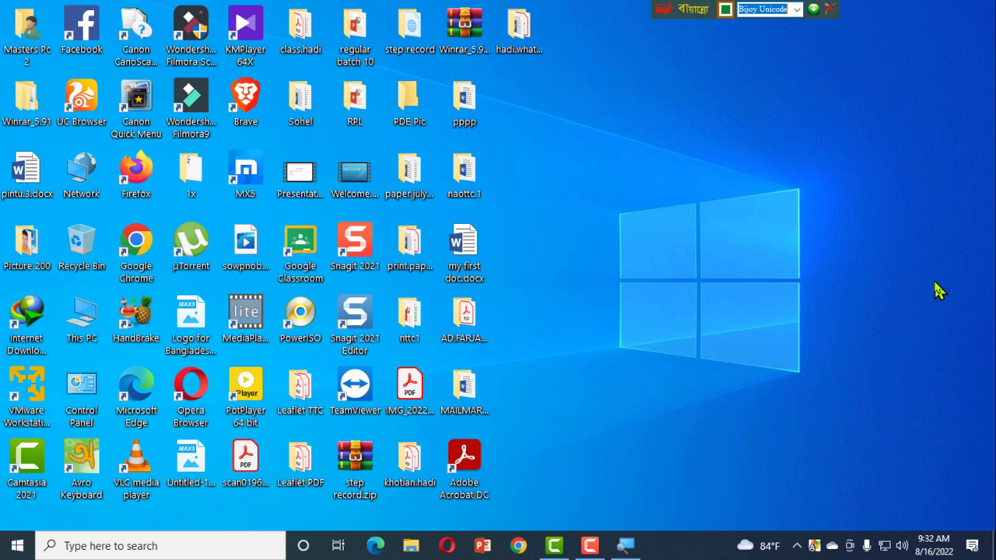
Step: Switch the Bijoy typing mode to Bijoy Classic and on to Unicode using the keyboard toggles
key(ctrl+alt+b)
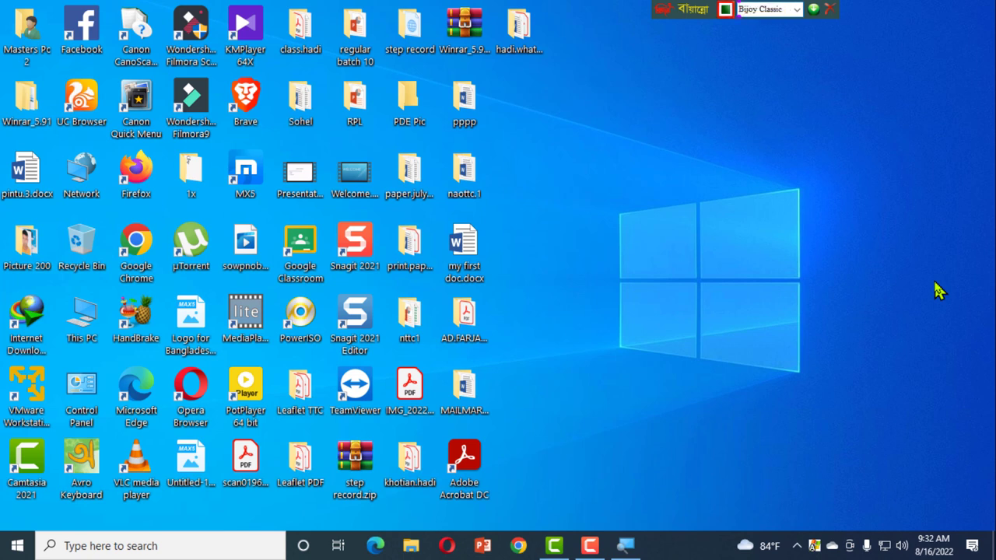
key(ctrl+alt+v)
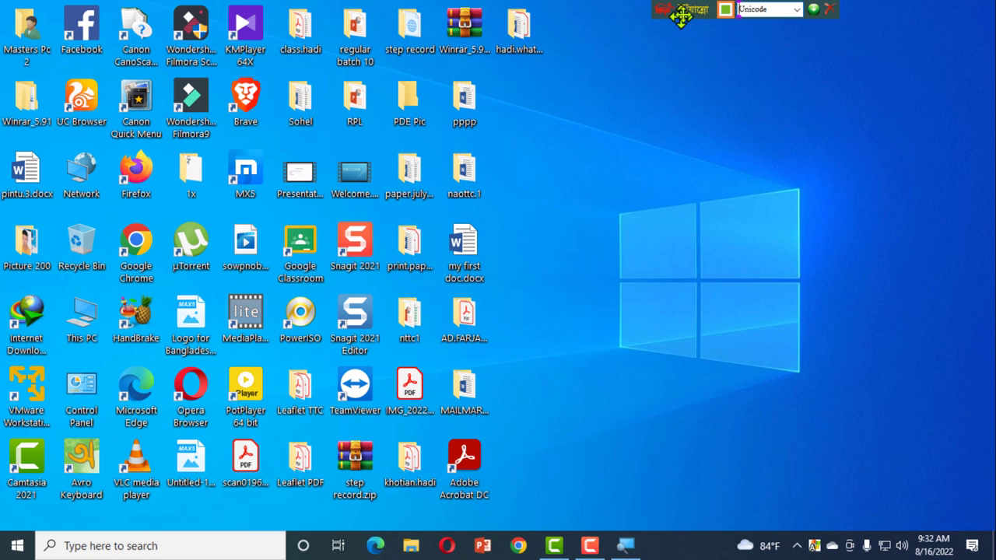
click(736, 14)
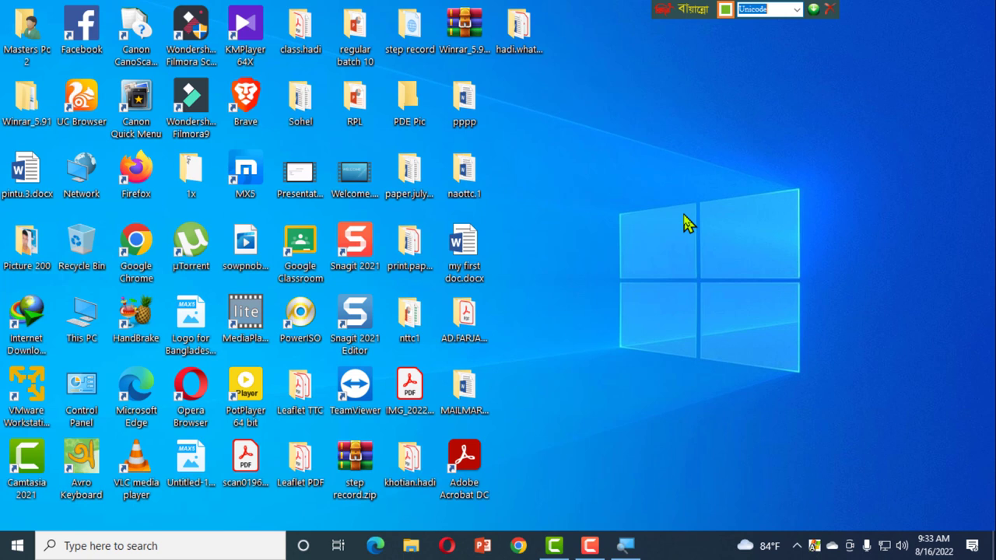
Step: Change the Bijoy typing mode to Bijoy Classic and return it to English
click(797, 9)
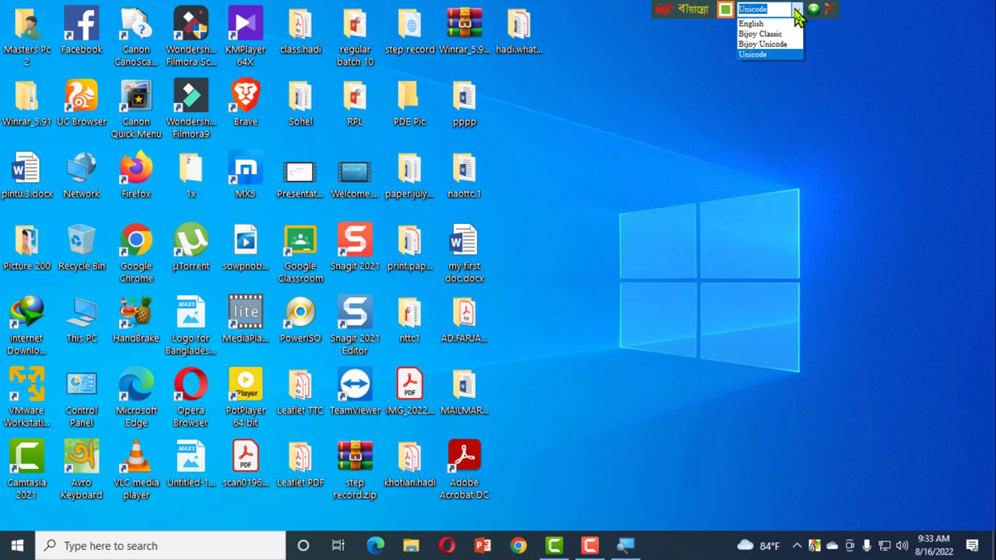
click(778, 34)
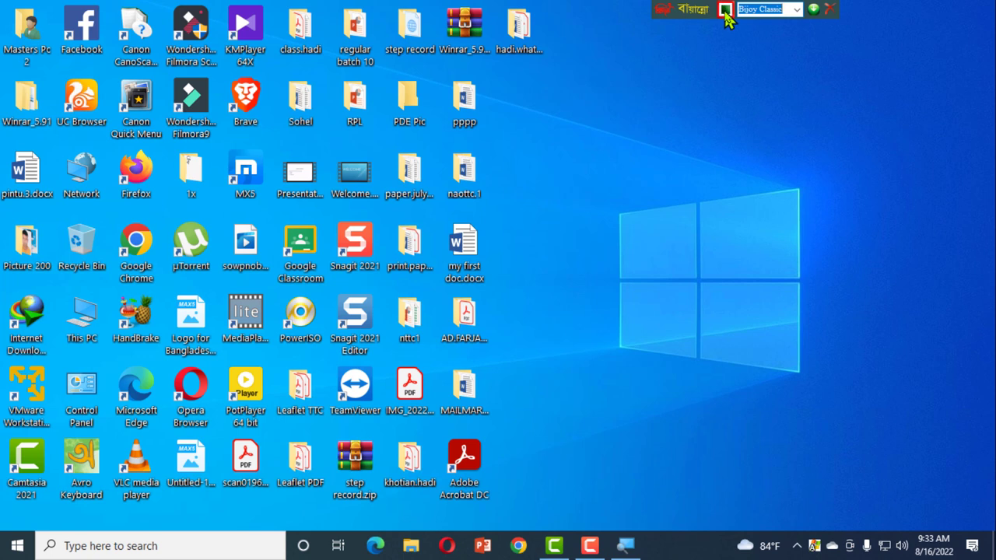
click(797, 10)
click(782, 24)
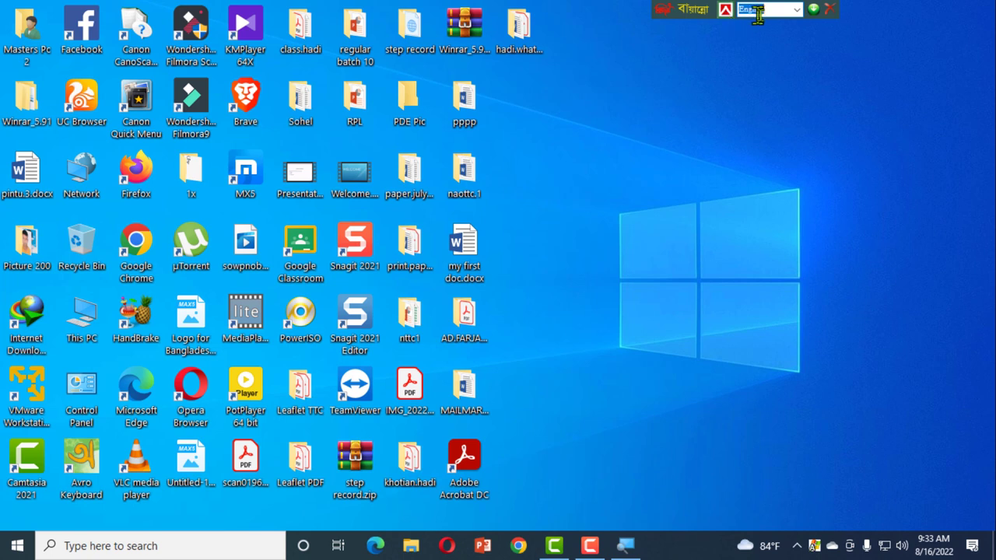
Step: Minimize the Bijoy topbar to the system tray, show it as a topbar again and shift it slightly right
click(813, 12)
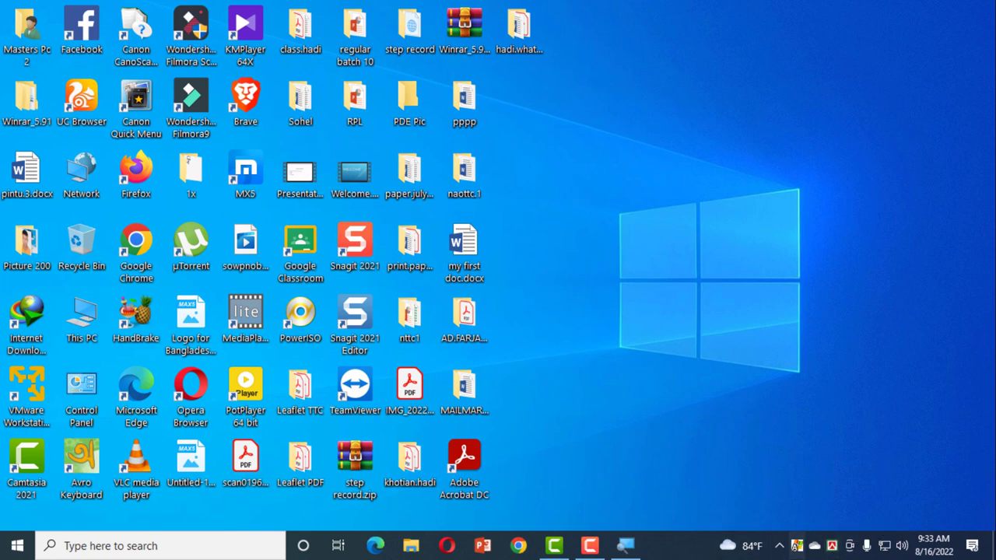
click(832, 548)
click(796, 516)
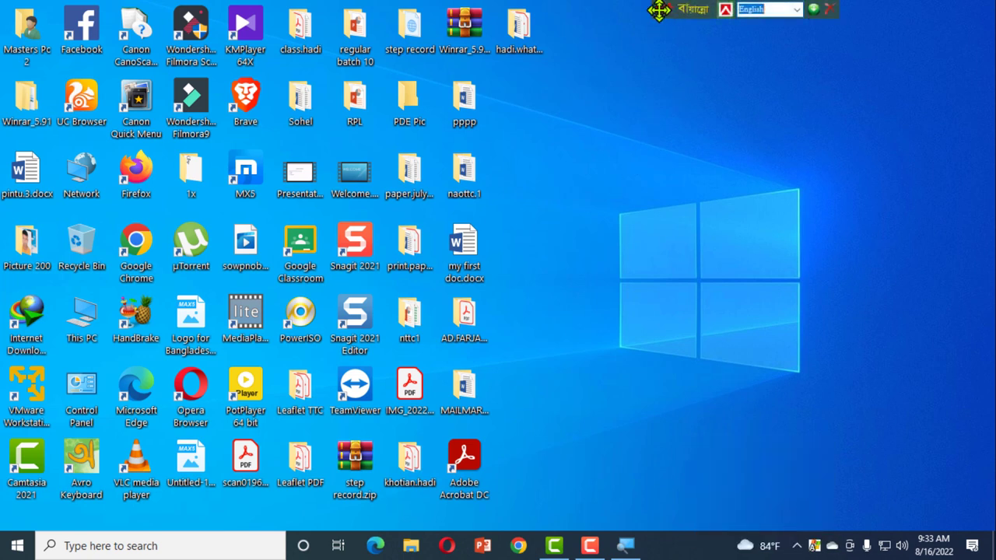
drag(659, 10, 680, 10)
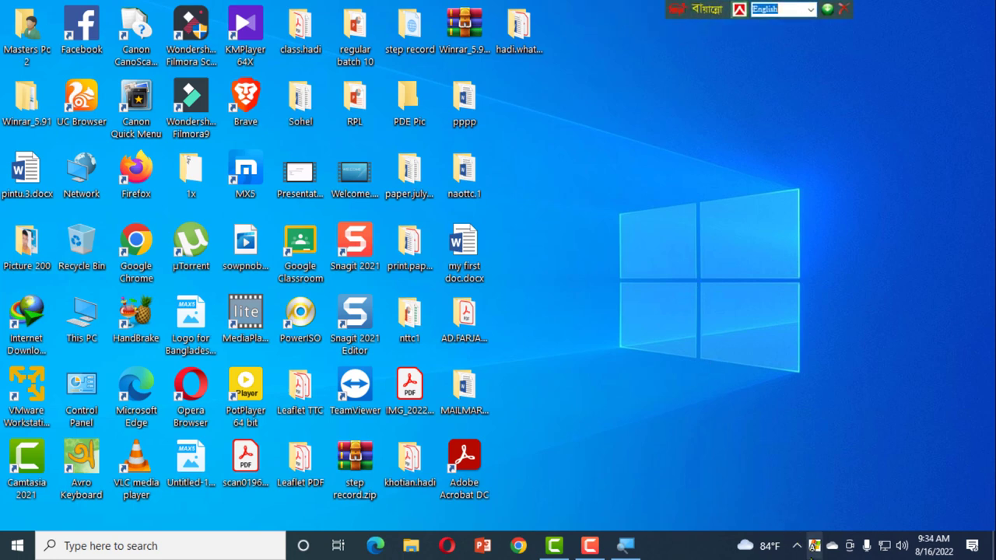
Step: Toggle Avro Keyboard to Bangla mode from the system tray and check its current mode
right_click(813, 549)
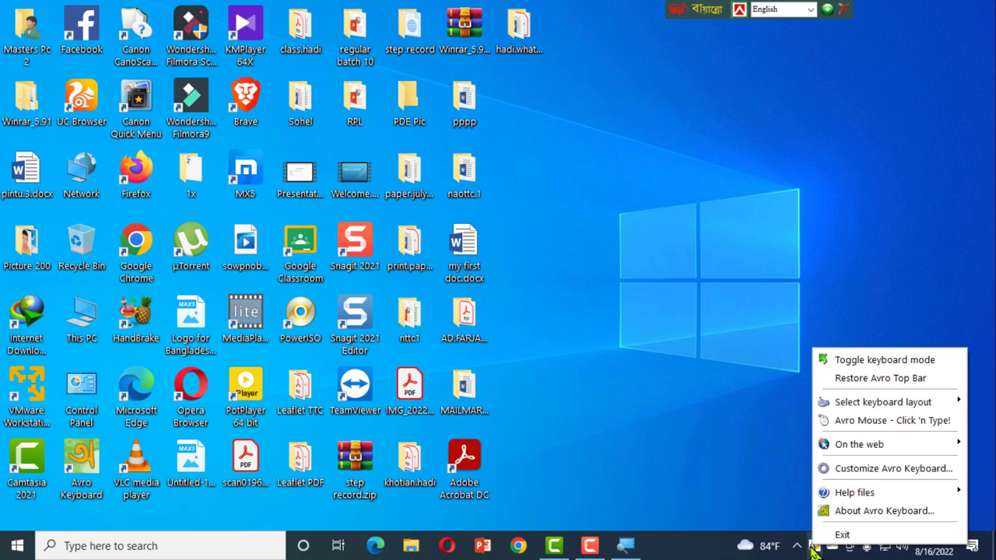
click(852, 363)
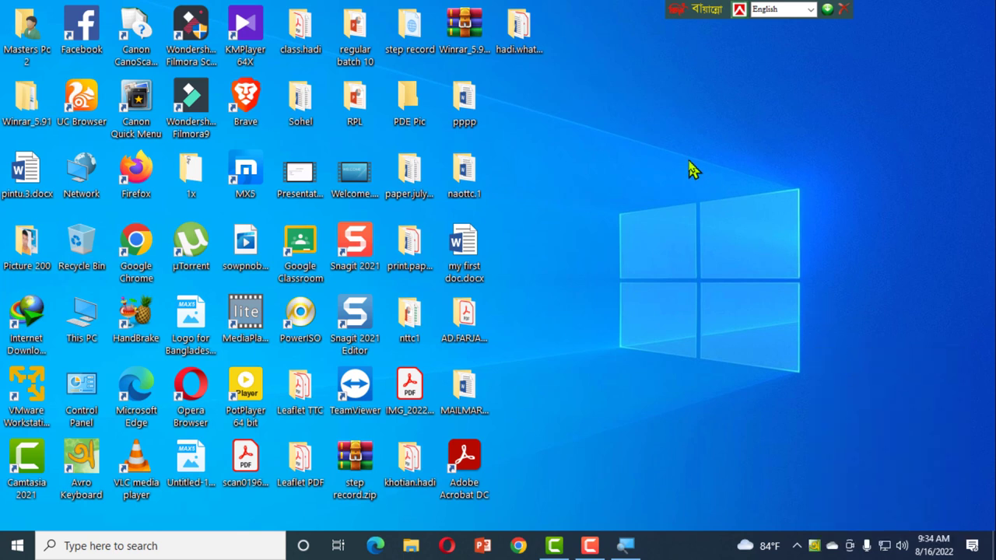
mouse_move(816, 548)
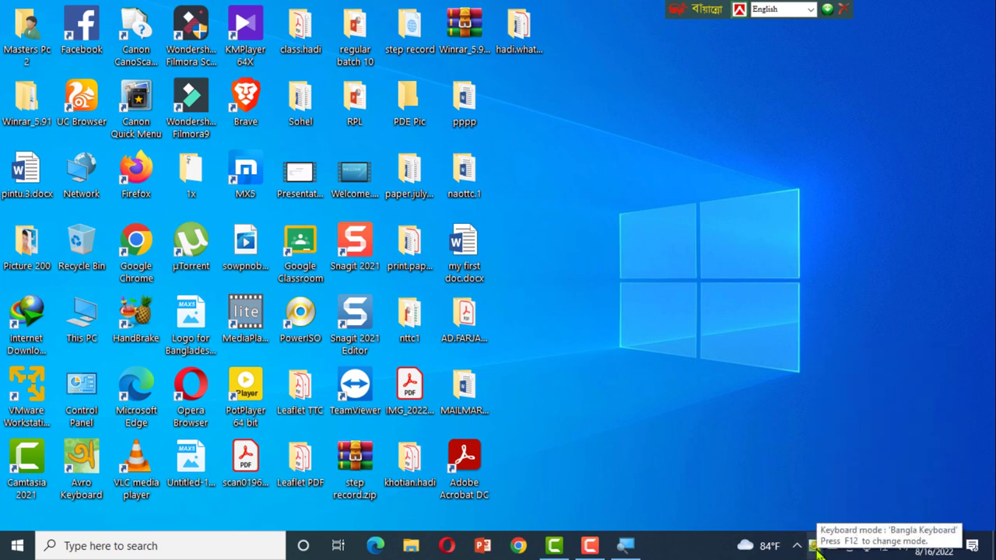
Step: Restore the Avro Top Bar and place it along the desktop's upper edge, just left of the Bijoy topbar
right_click(814, 547)
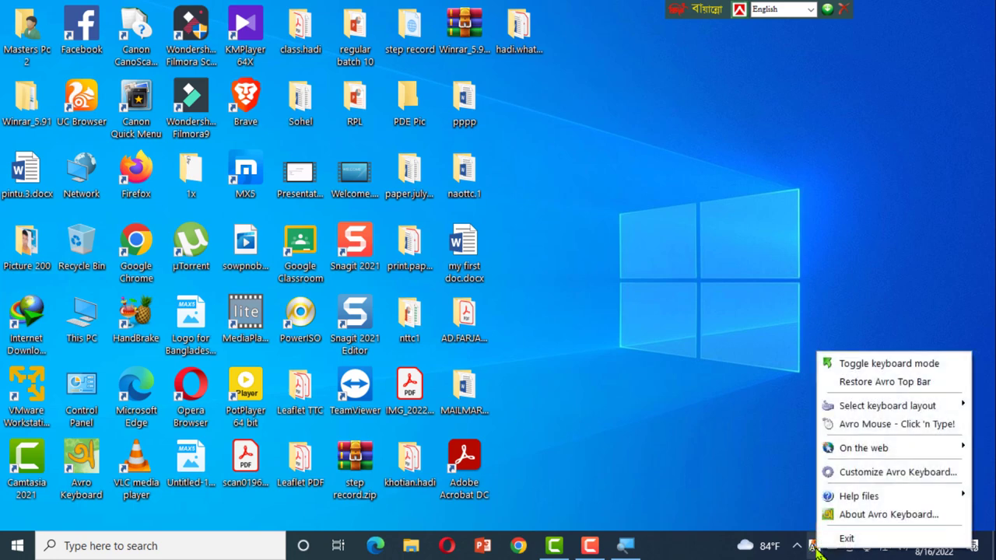
click(858, 395)
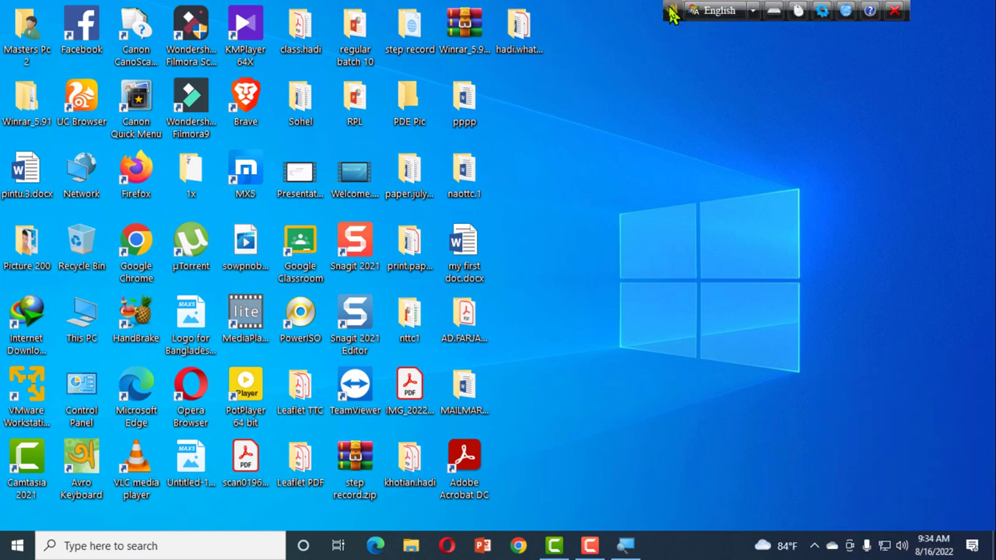
drag(668, 14, 640, 63)
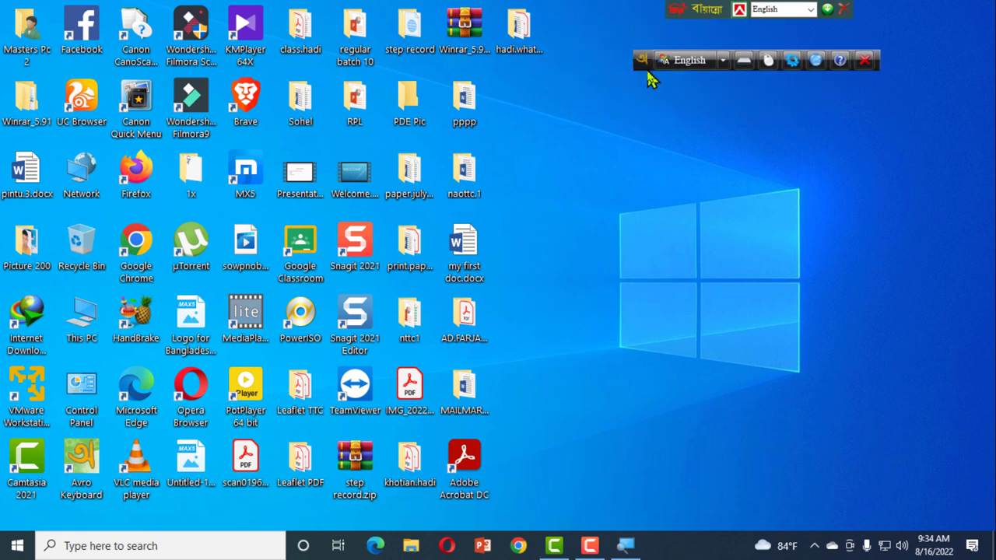
click(643, 62)
click(642, 67)
drag(643, 65, 405, 9)
click(695, 9)
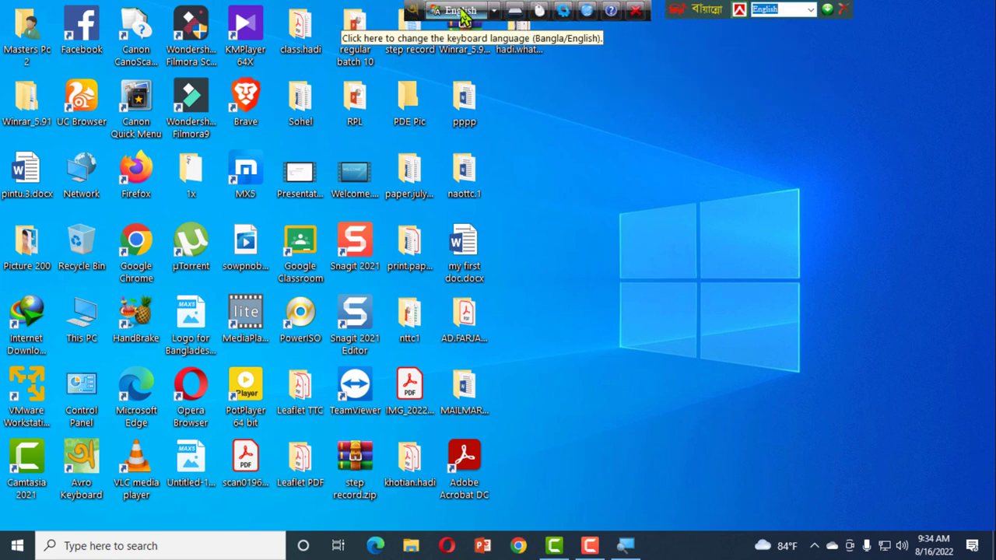
Step: Look through the keyboard layouts offered on the Avro Top Bar, including UniBijoy and Avro Phonetic, without changing the layout
click(495, 12)
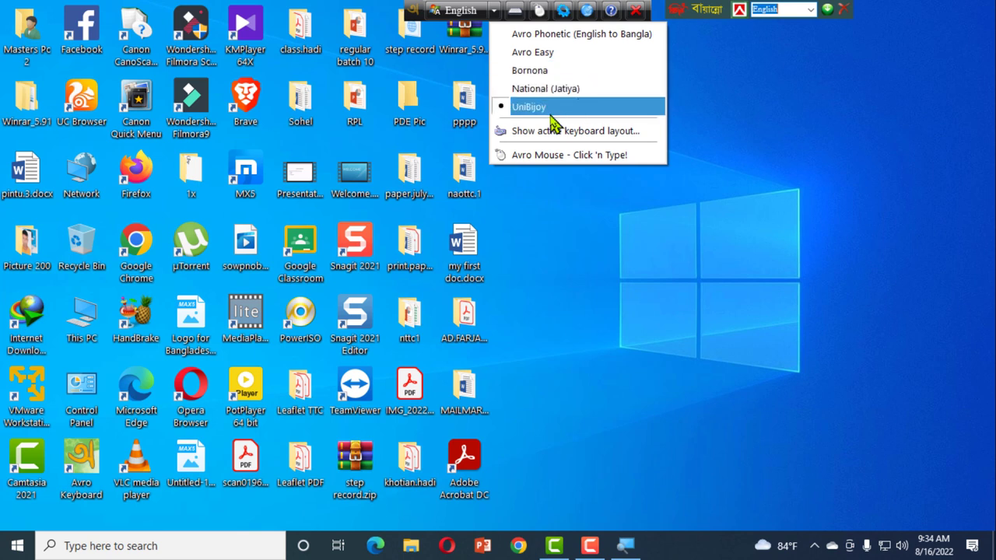
click(687, 9)
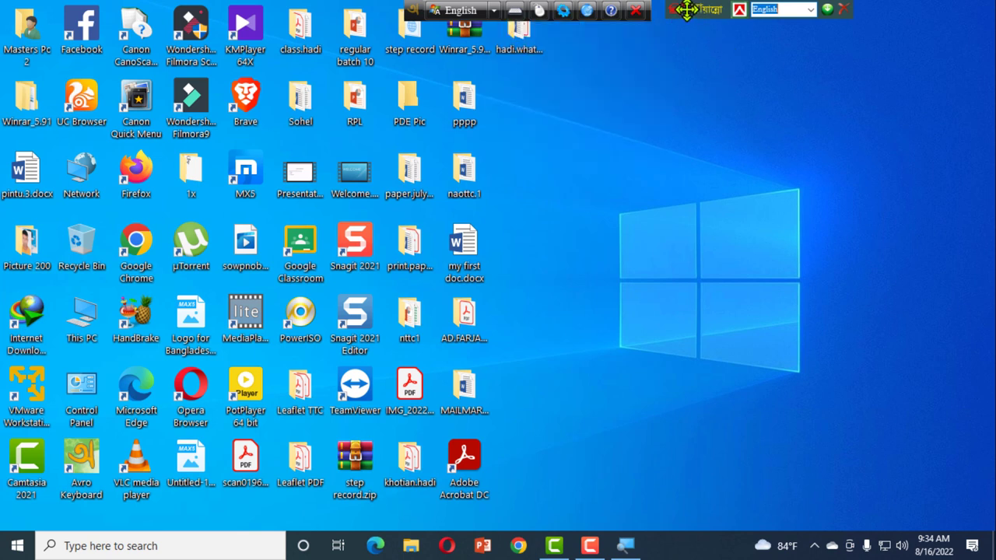
click(493, 10)
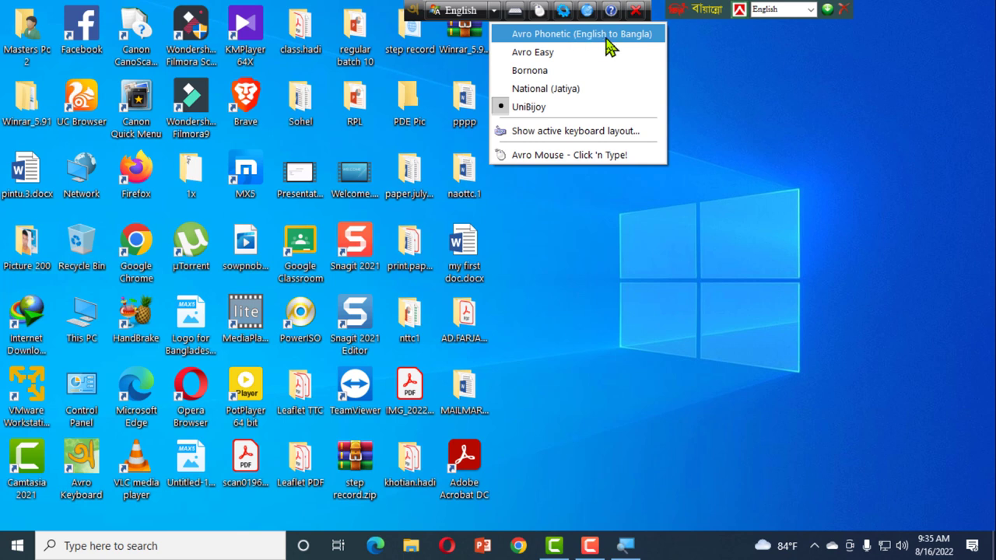
click(739, 105)
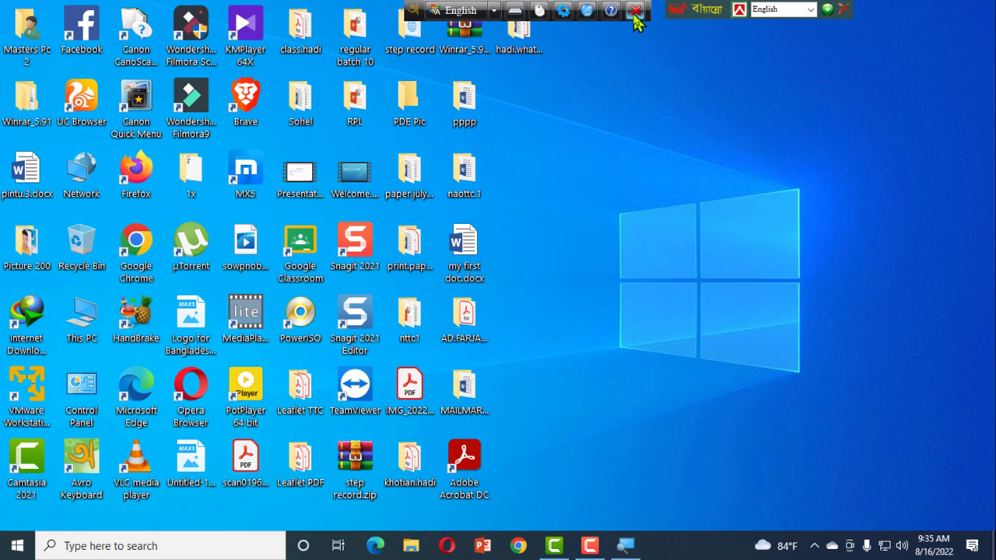
Step: Review the Avro Top Bar's typing settings, web links and help topics
click(563, 11)
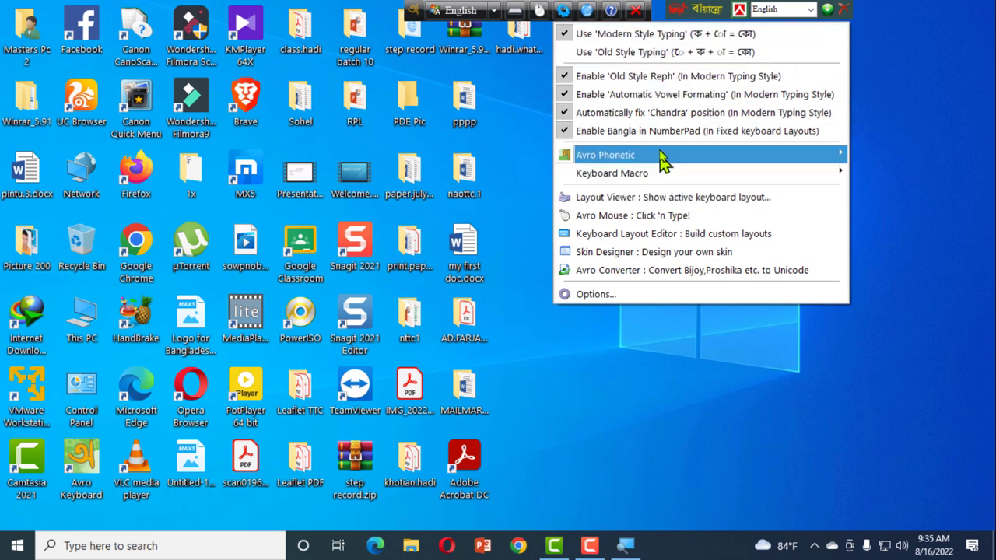
mouse_move(662, 159)
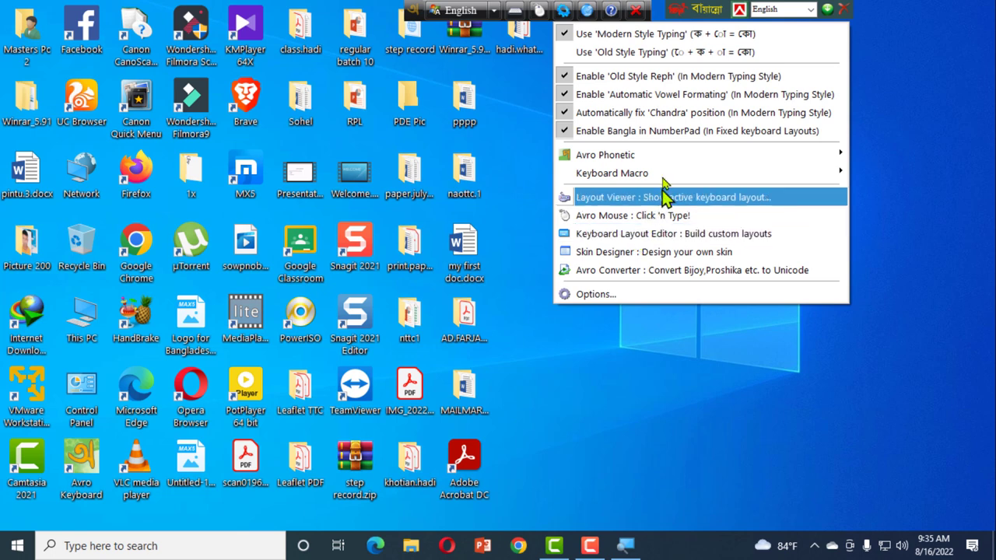
click(589, 12)
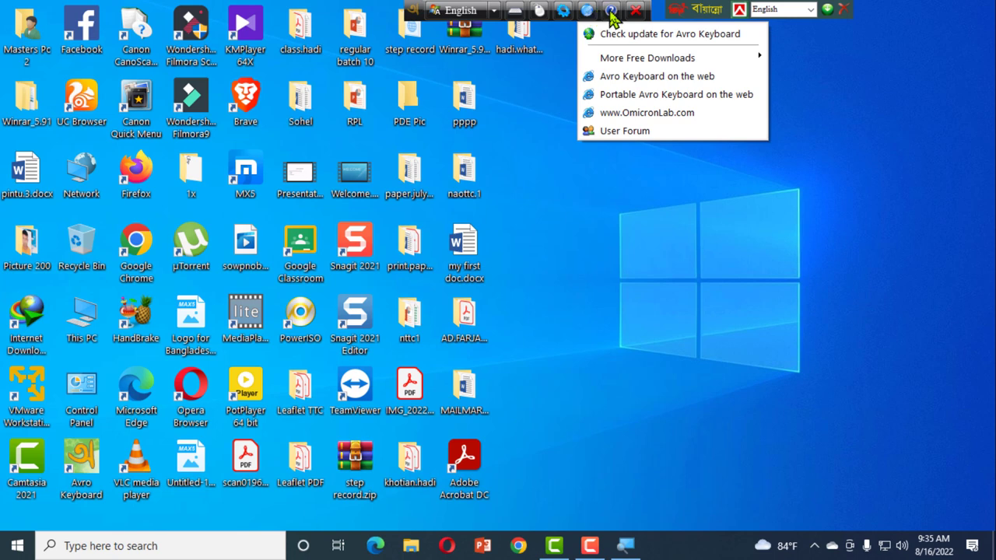
click(612, 13)
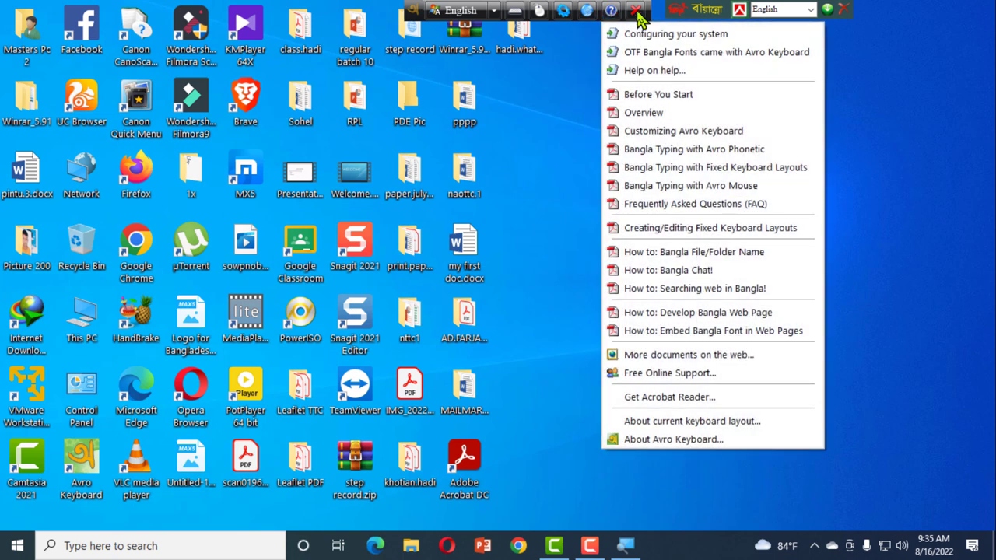
Step: Send the Avro Top Bar back to the system tray
click(636, 11)
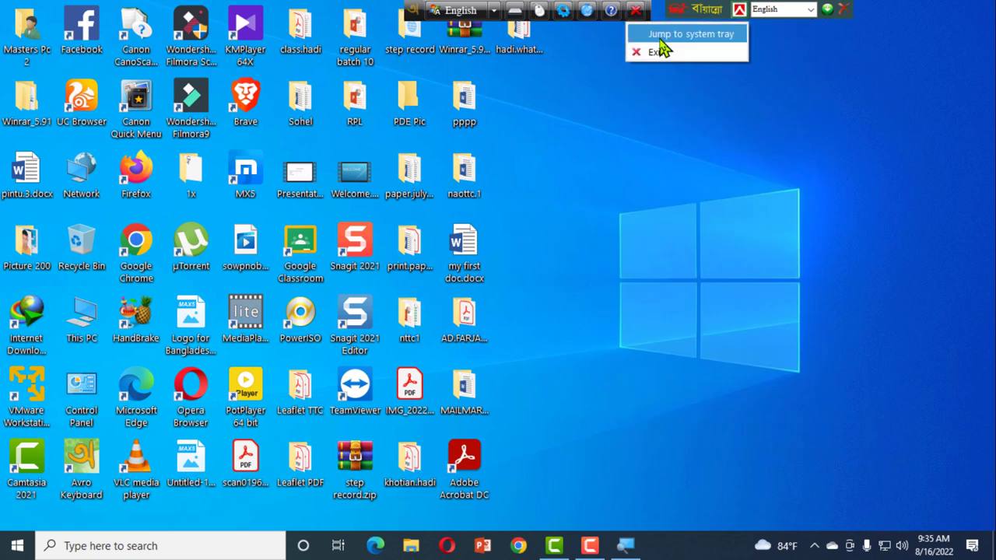
click(660, 39)
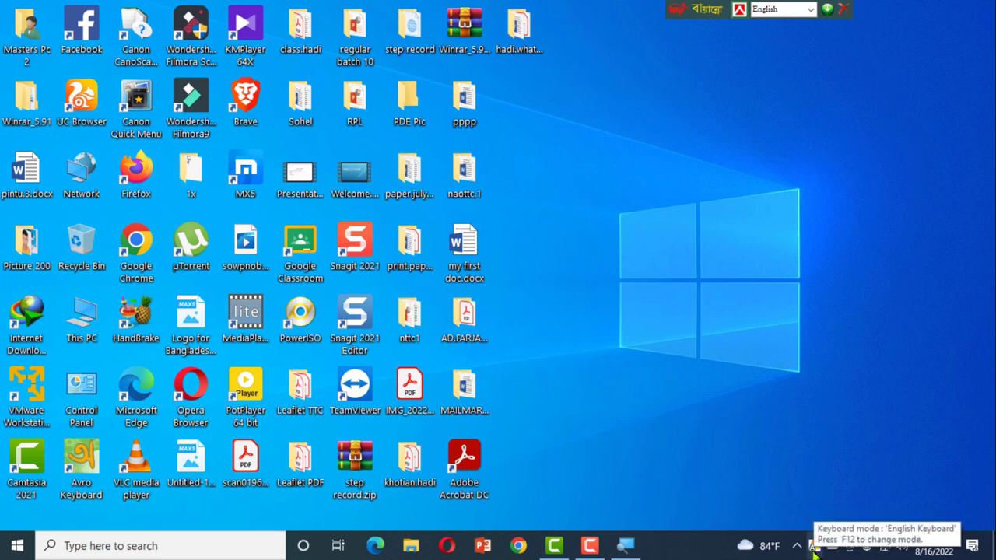
Step: Close the Bijoy topbar, and restore the Avro Top Bar to exit Avro Keyboard completely
click(848, 4)
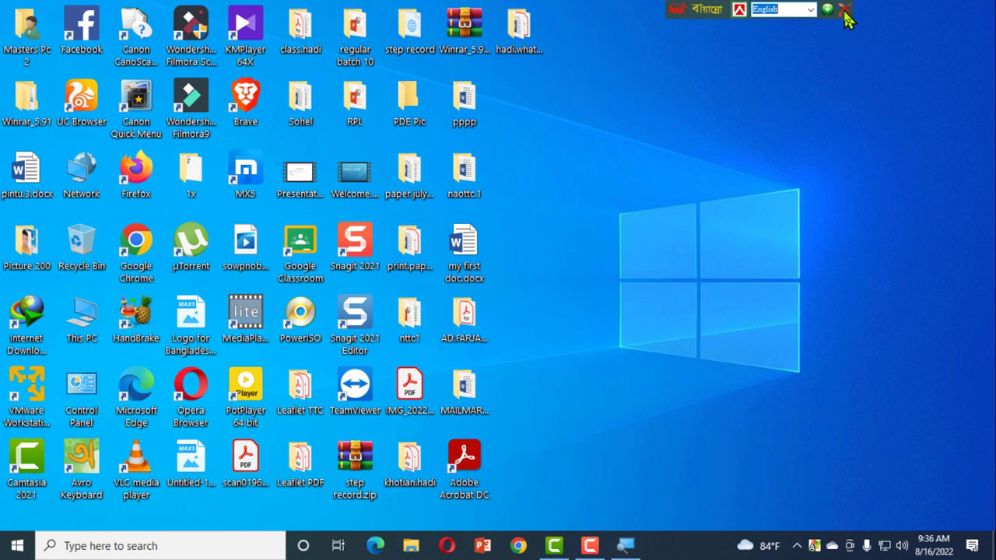
click(846, 13)
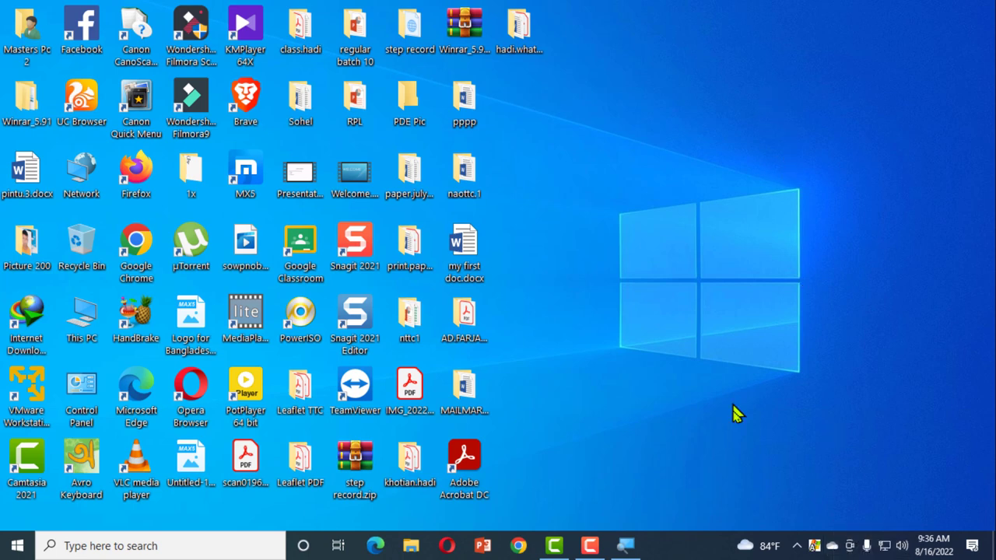
right_click(815, 547)
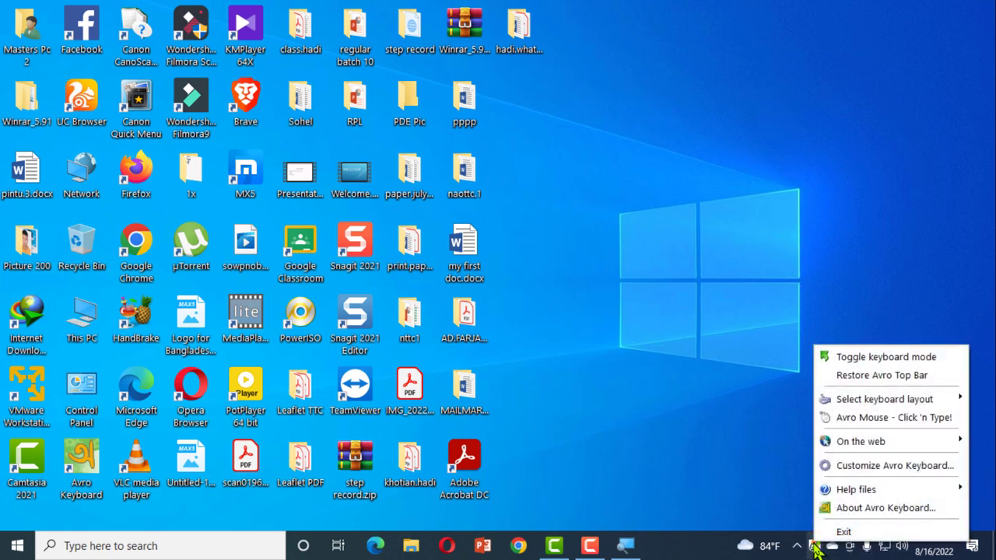
click(881, 378)
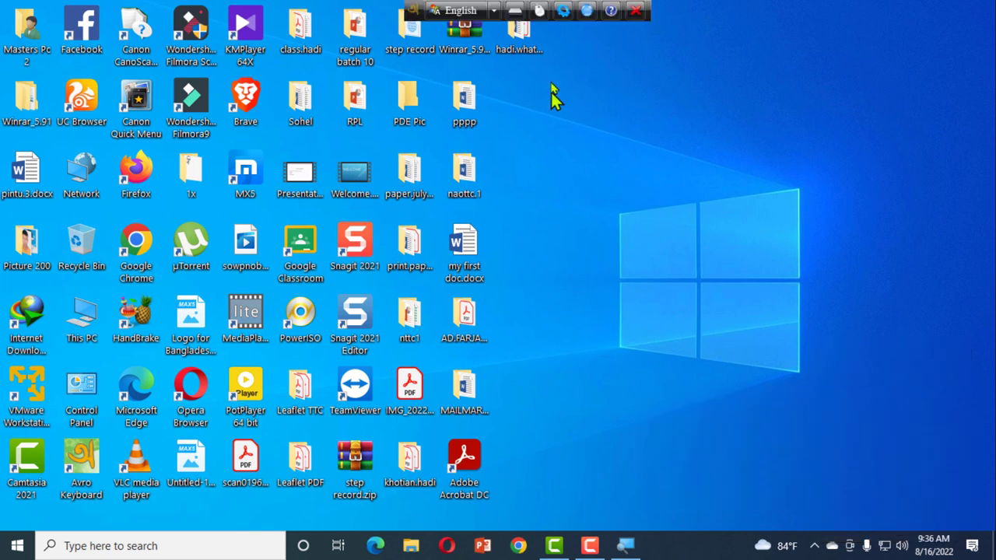
click(637, 17)
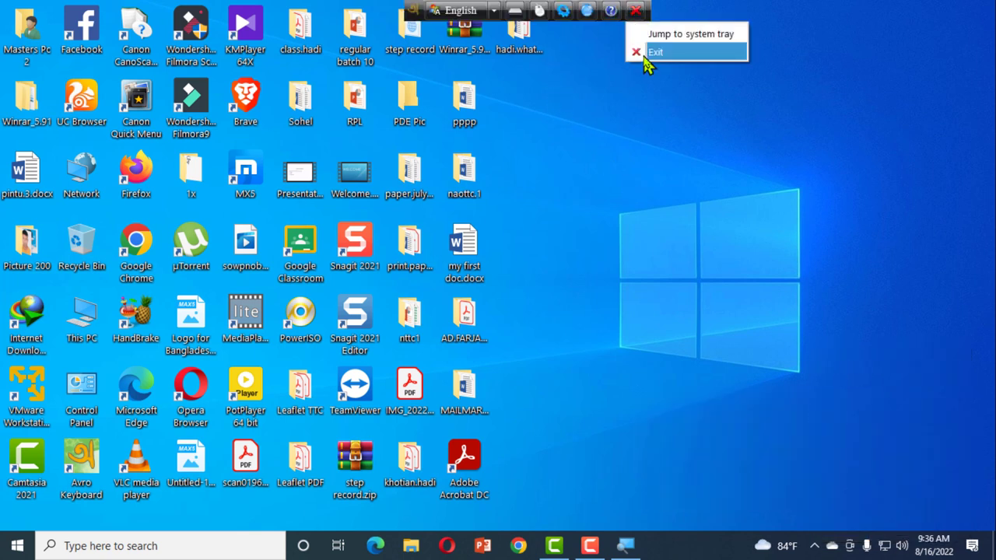
click(644, 51)
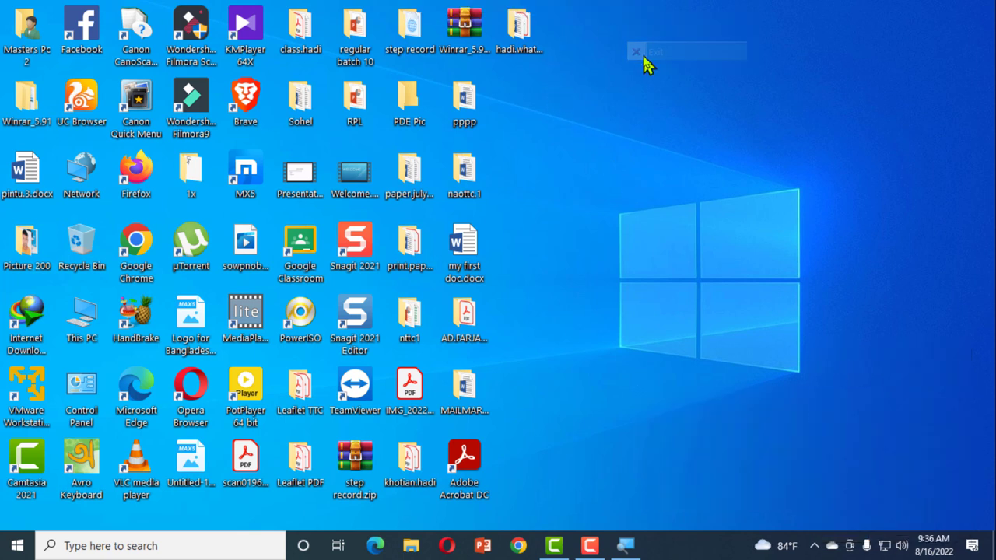
Step: Check the hidden system tray icons for Bijoy and Avro, refreshing the desktop between checks
click(813, 546)
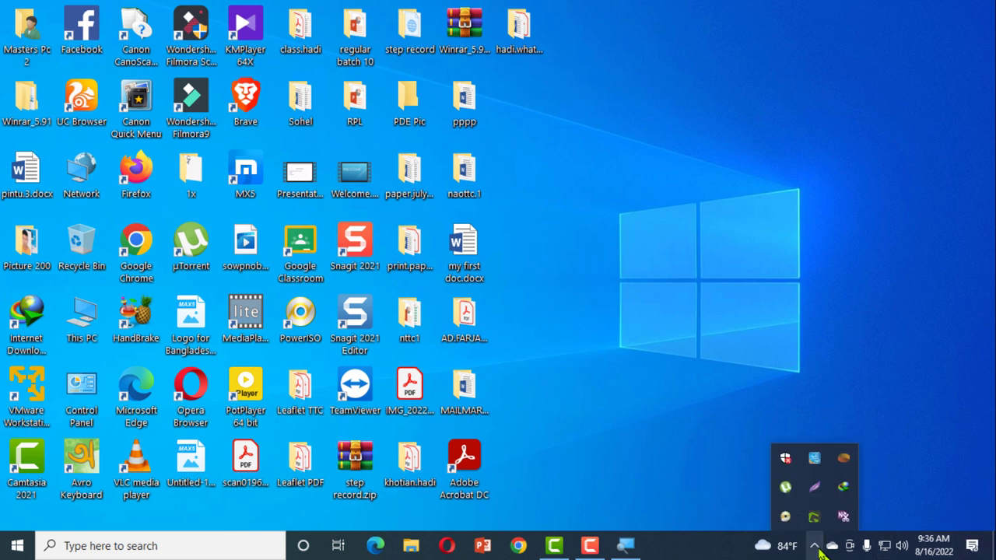
click(825, 245)
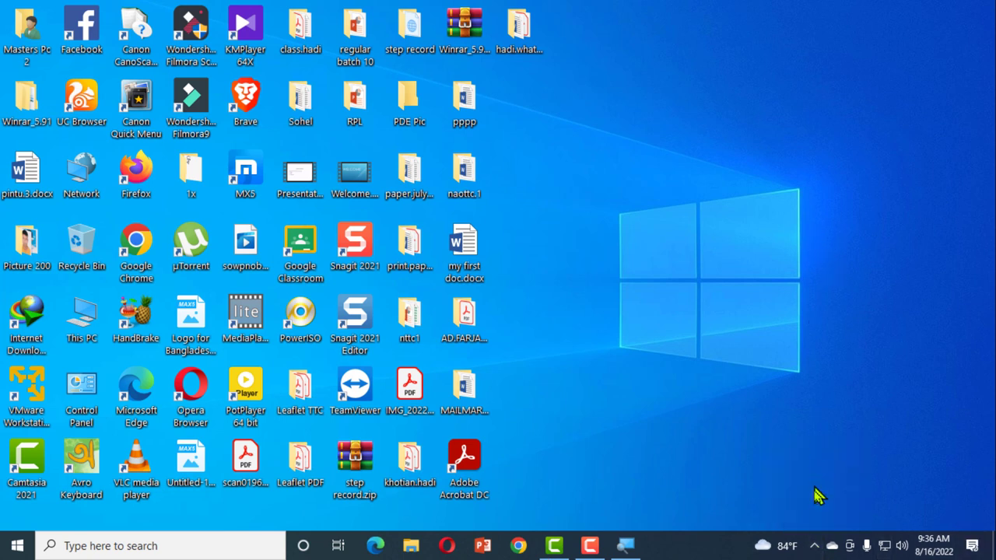
click(814, 548)
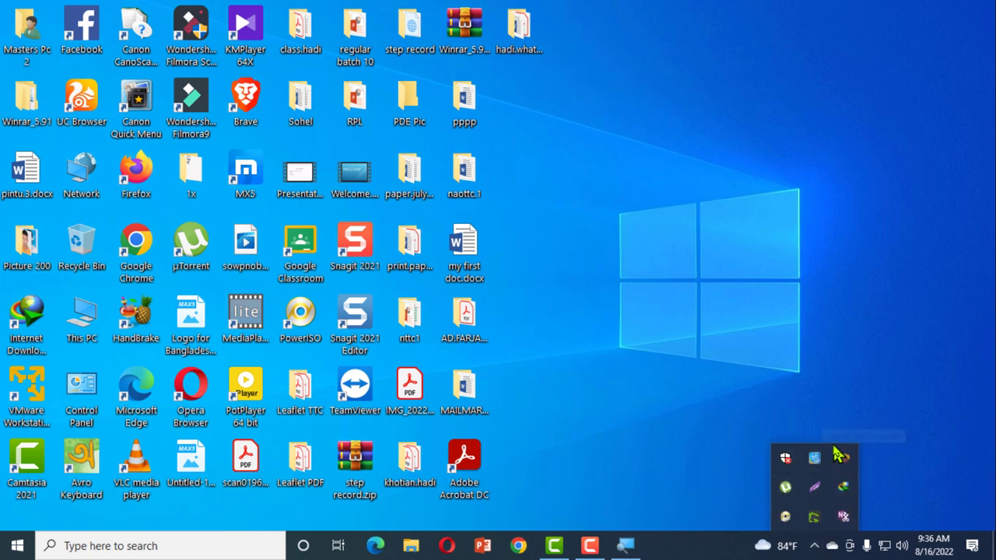
right_click(646, 168)
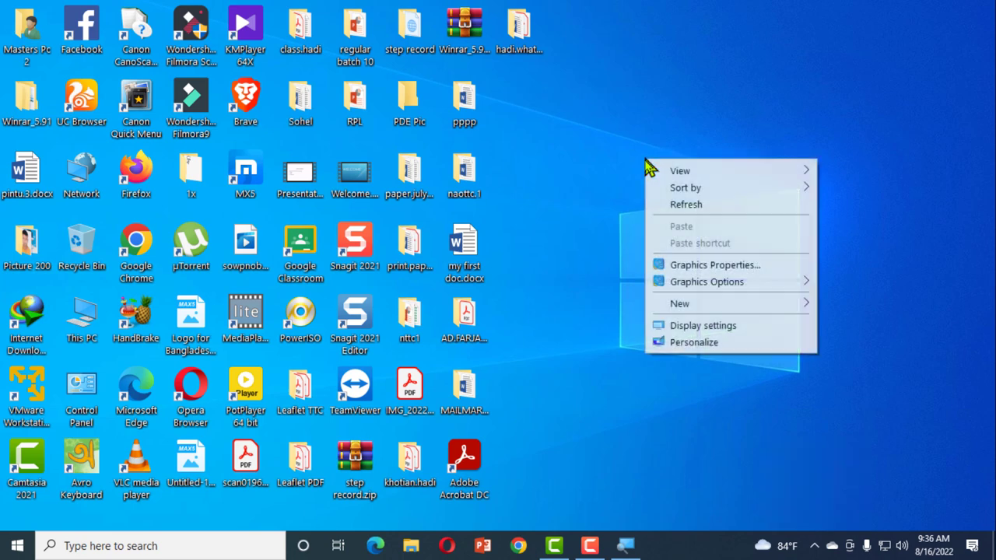
click(670, 207)
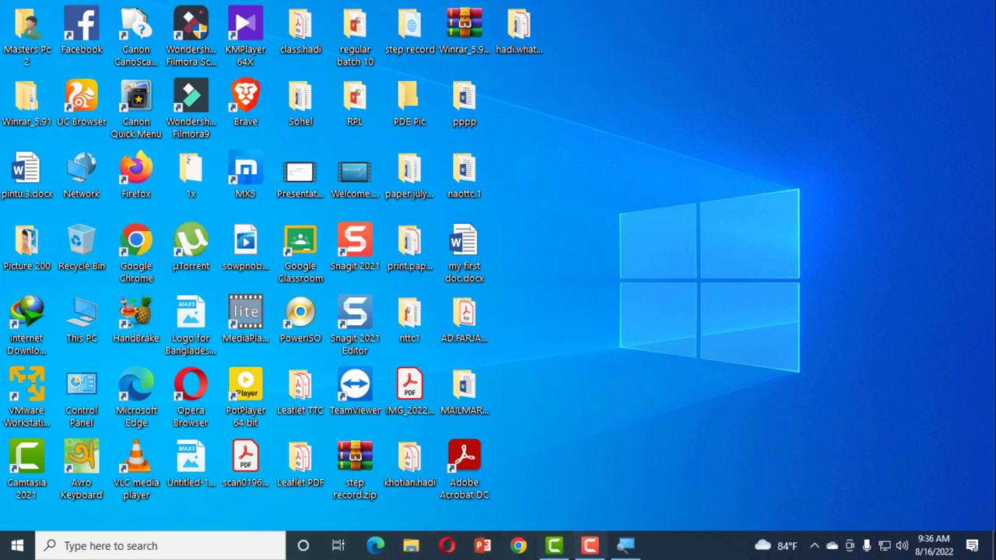
click(815, 547)
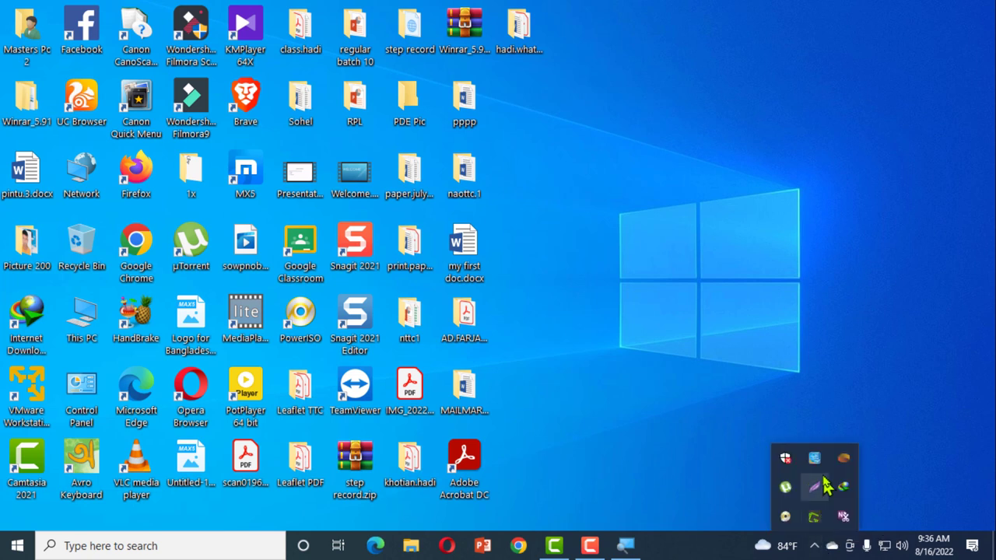
click(692, 307)
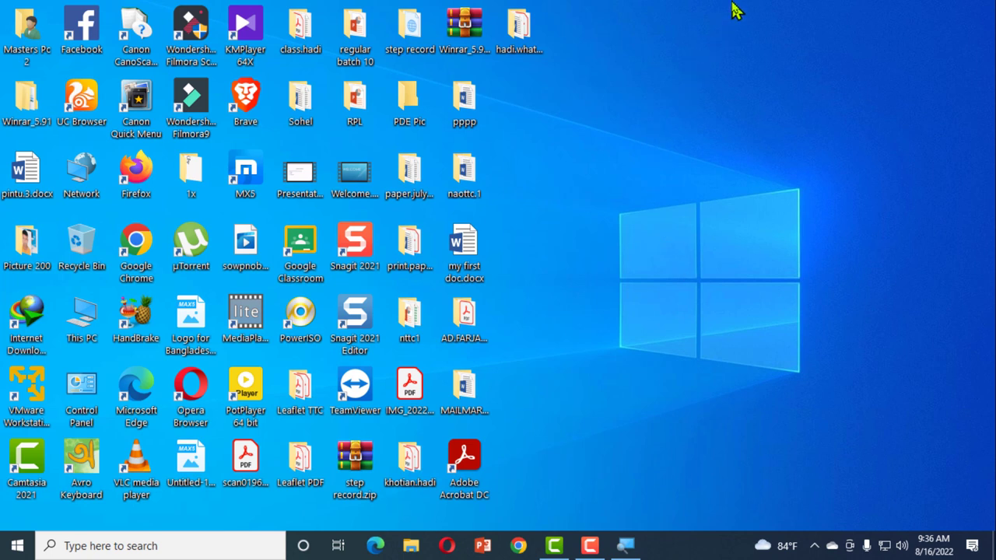
Step: Start BijoyBayanno from the installed apps and place its topbar along the desktop's upper edge, clear of the desktop icons
click(14, 549)
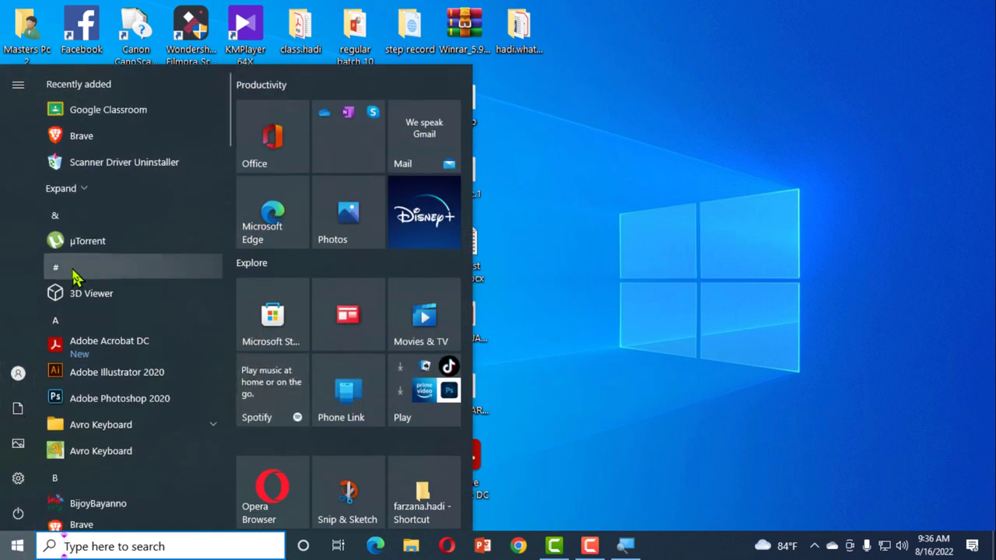
scroll(116, 344, down, 3)
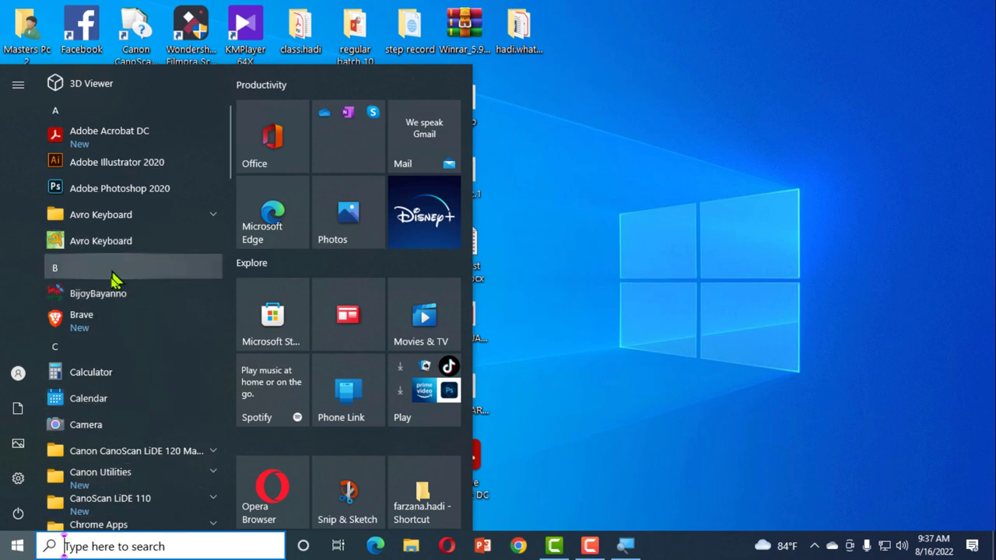
click(107, 297)
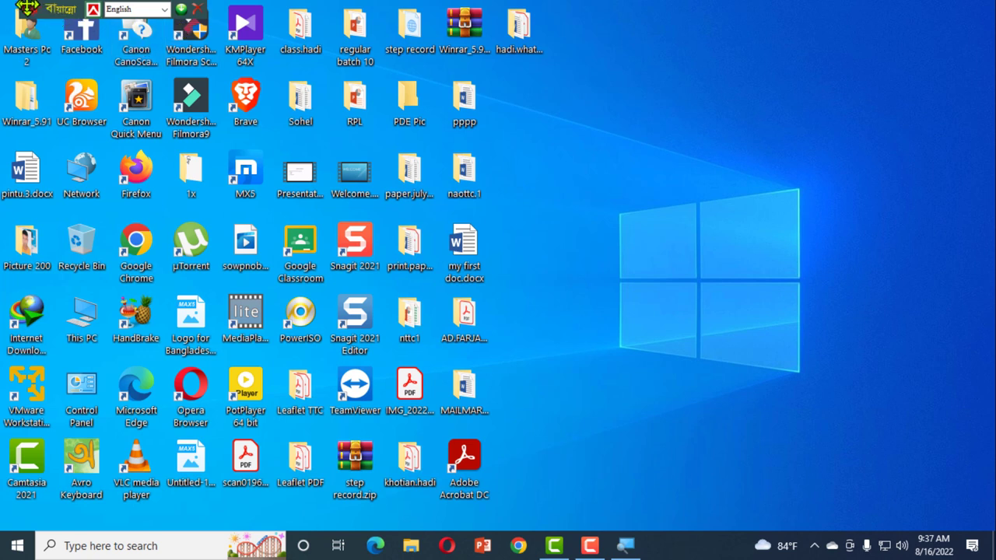
drag(30, 8, 655, 8)
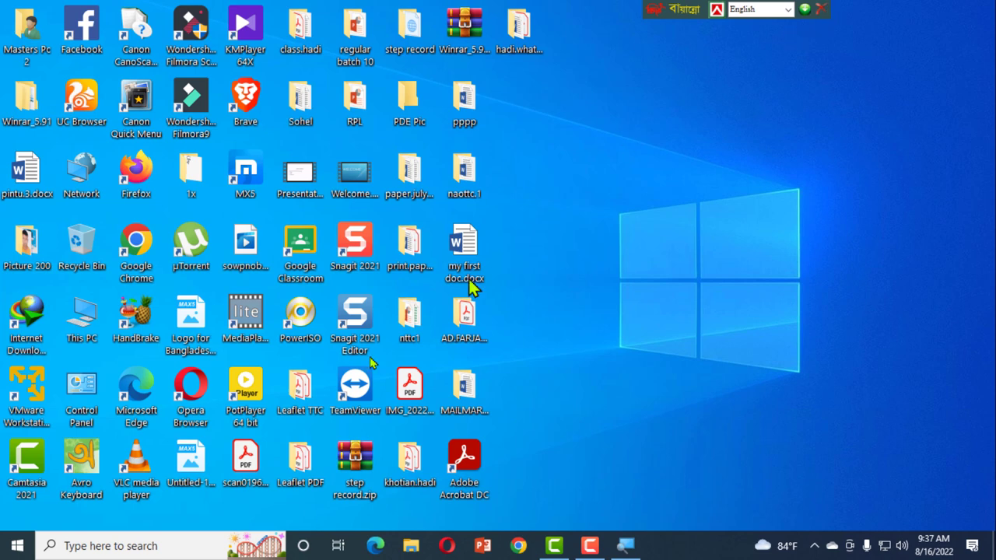
Step: Search Windows for the Avro and Bijoy apps with "av" and "bi", clearing each query
click(47, 546)
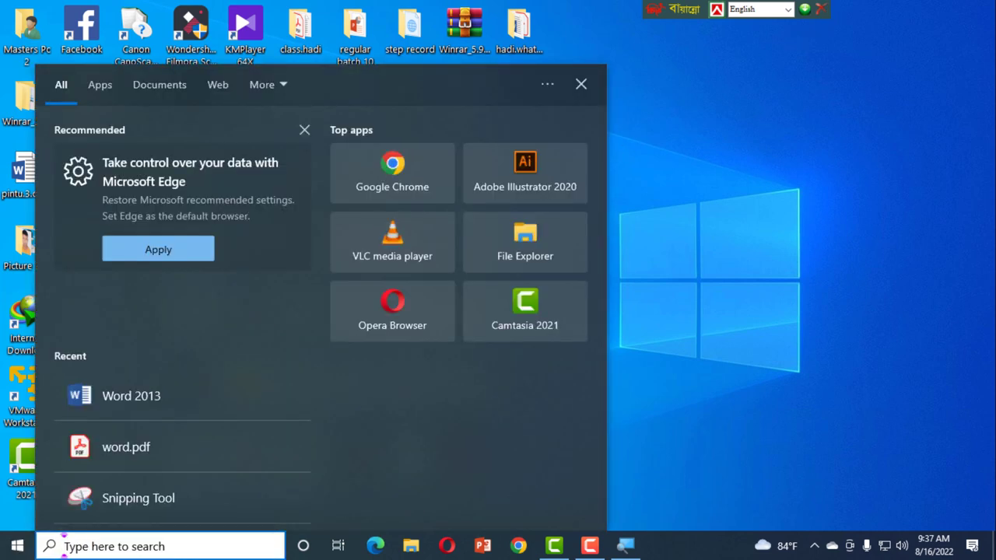
text(av)
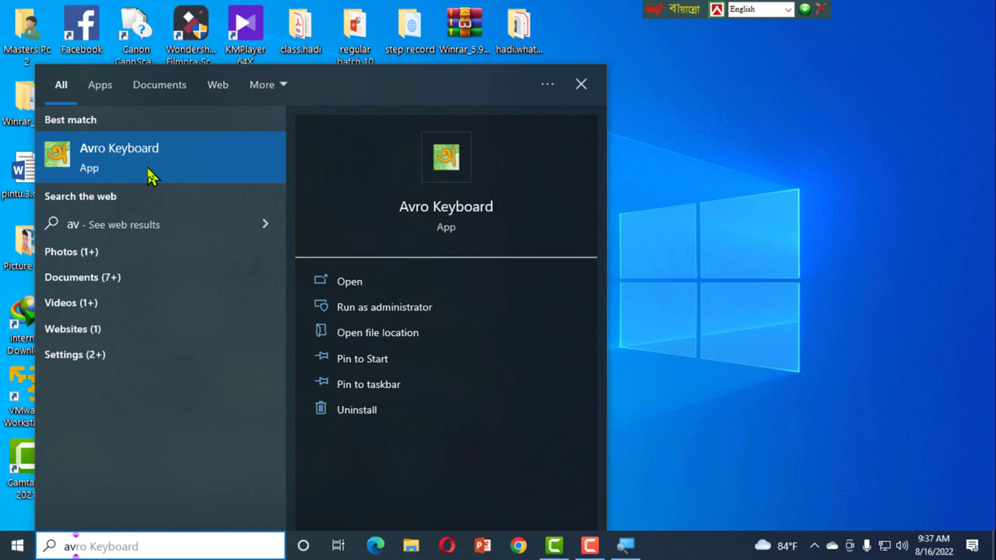
key(BackSpace)
key(BackSpace)
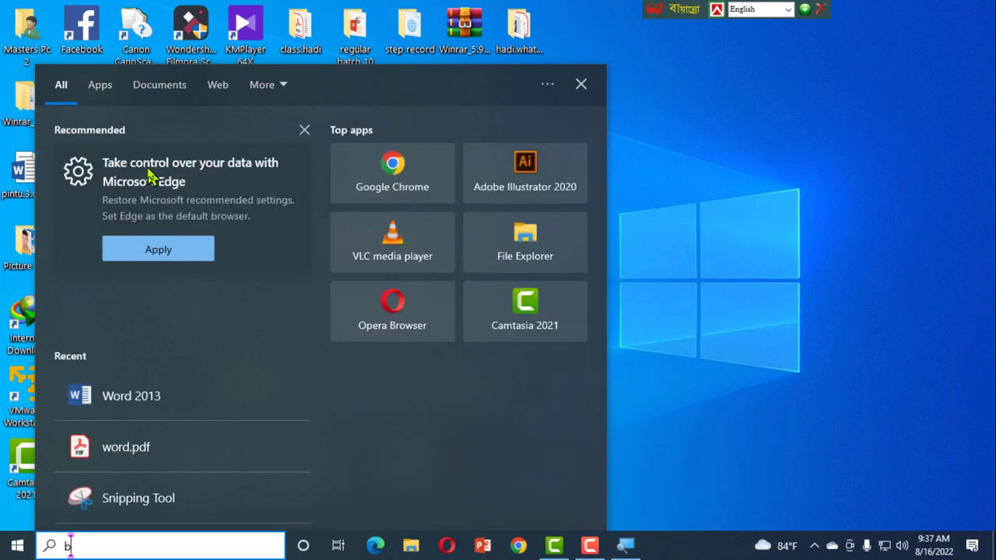
text(bi)
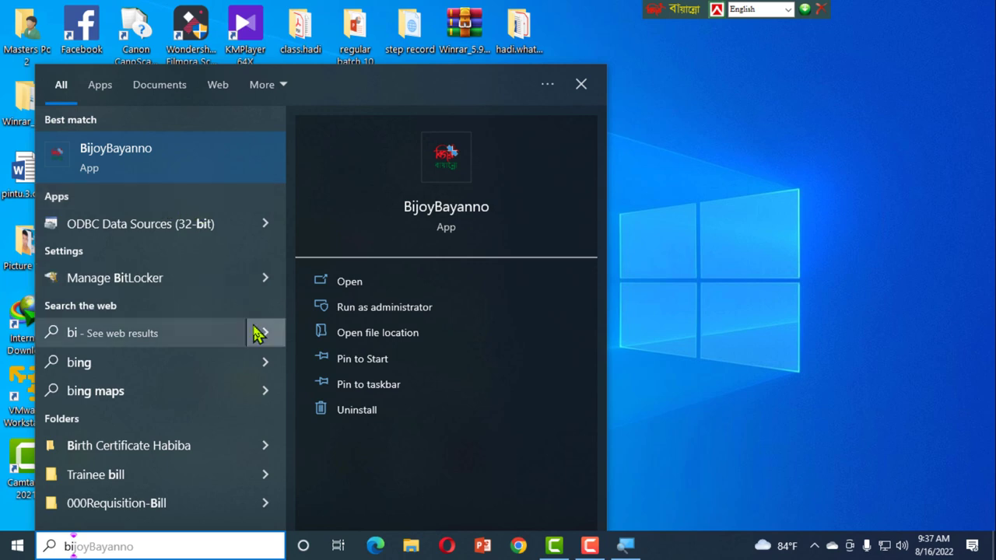
key(BackSpace)
key(BackSpace)
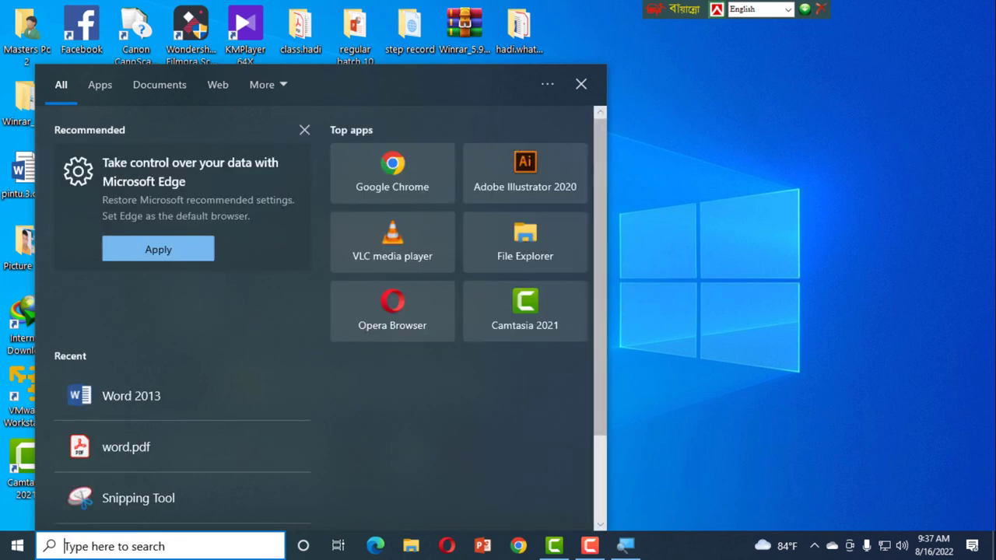
Step: Start Avro Keyboard from the installed apps list
click(17, 545)
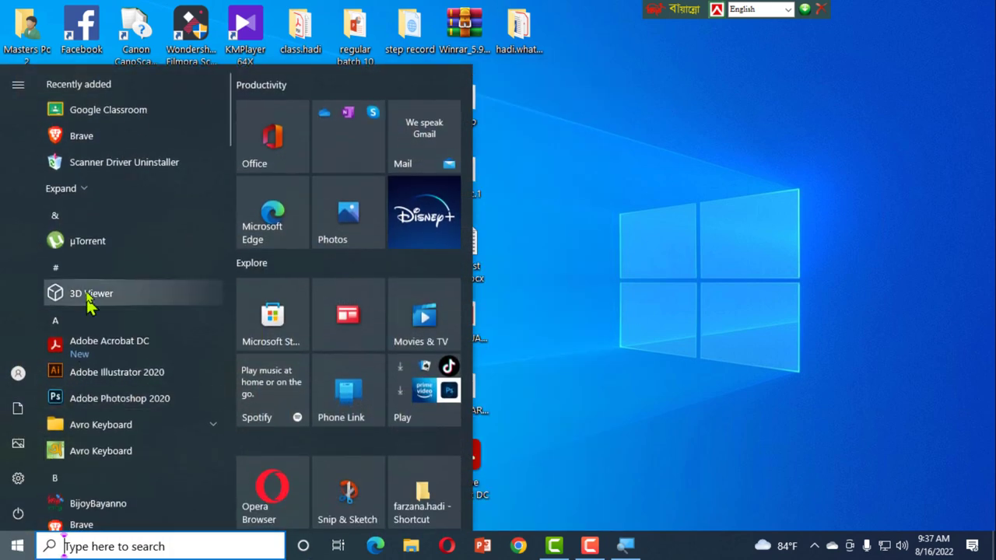
scroll(107, 286, down, 3)
scroll(113, 299, down, 1)
scroll(105, 249, up, 1)
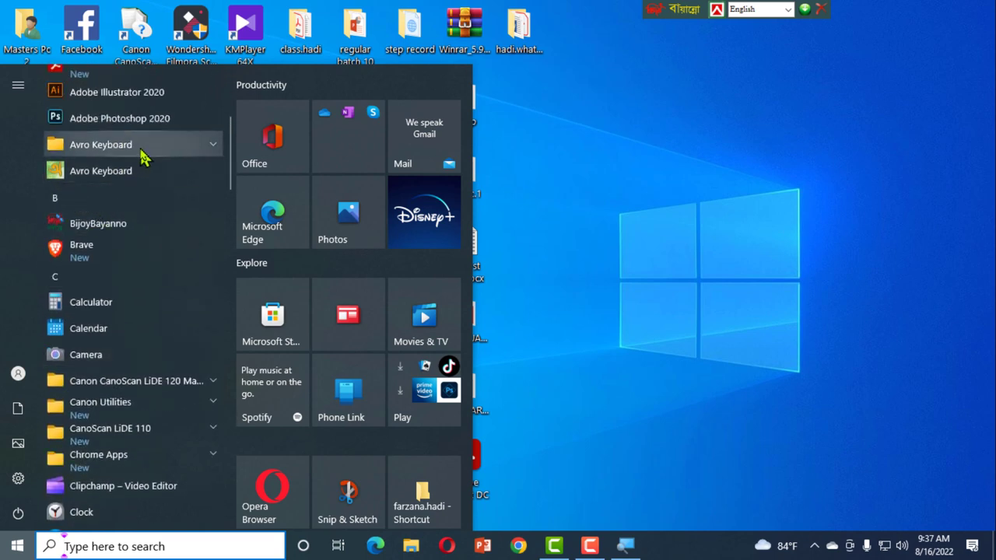
click(124, 173)
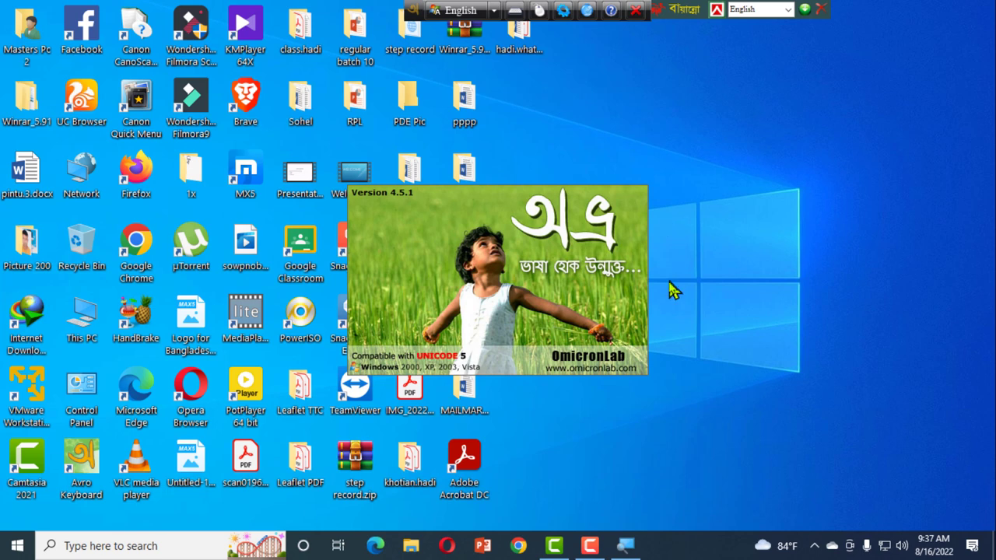
Step: Send the Avro and Bijoy bars to the system tray, and check the hidden tray icons
right_click(637, 17)
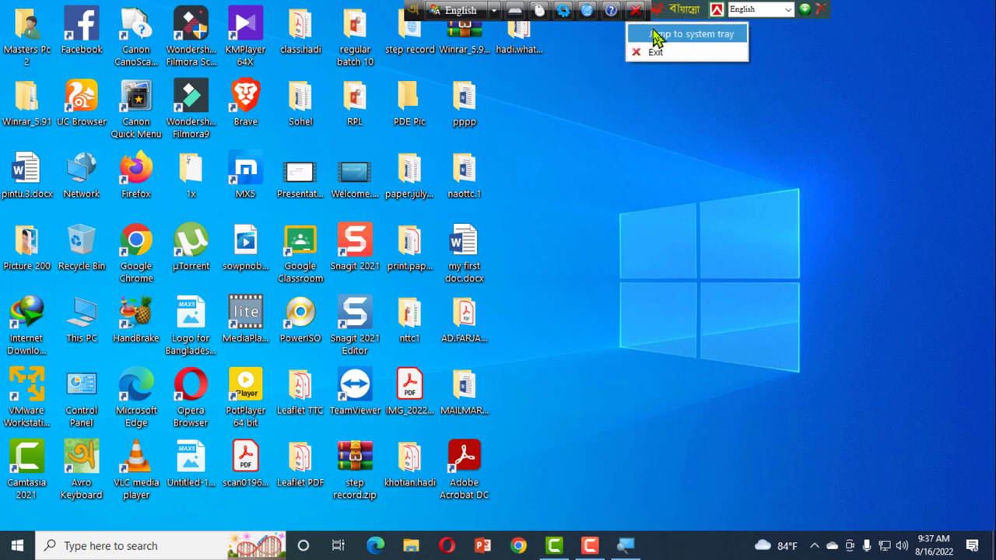
click(659, 34)
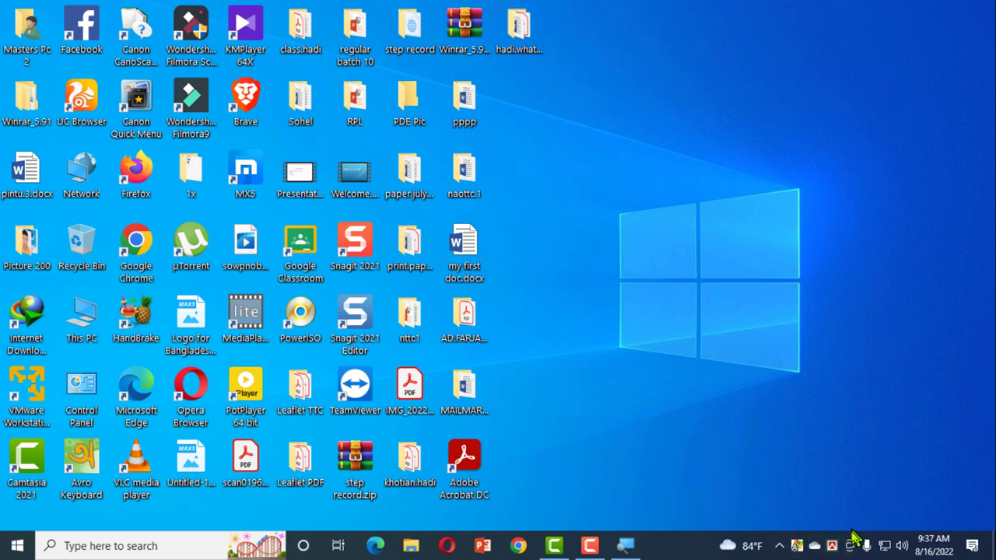
click(779, 545)
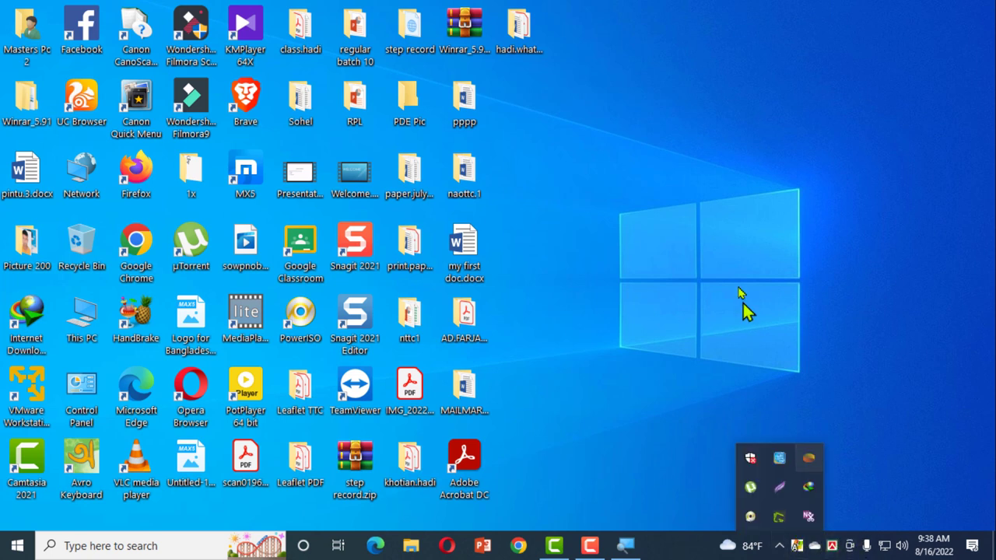
click(702, 210)
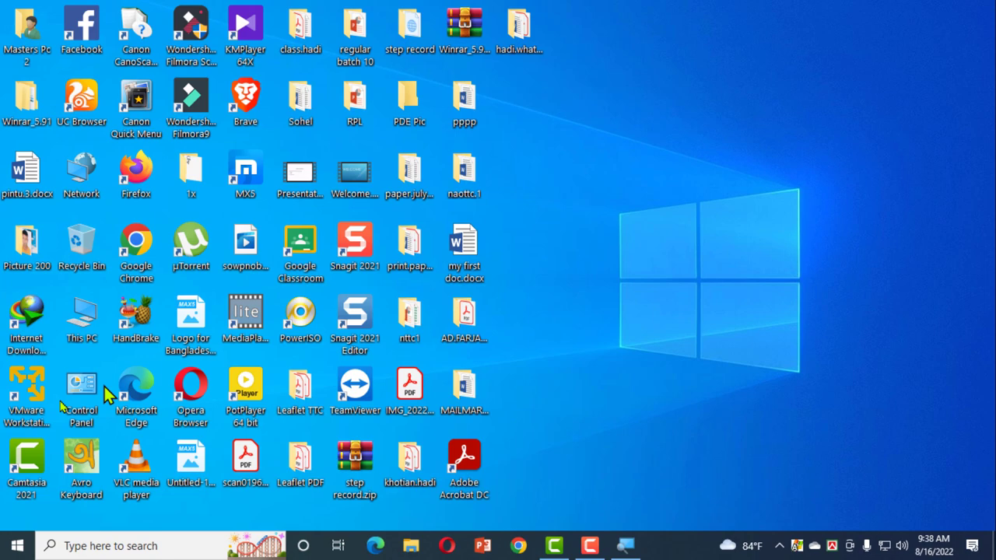
Step: Open the Taskbar page of the Personalization section in Windows Settings
click(17, 546)
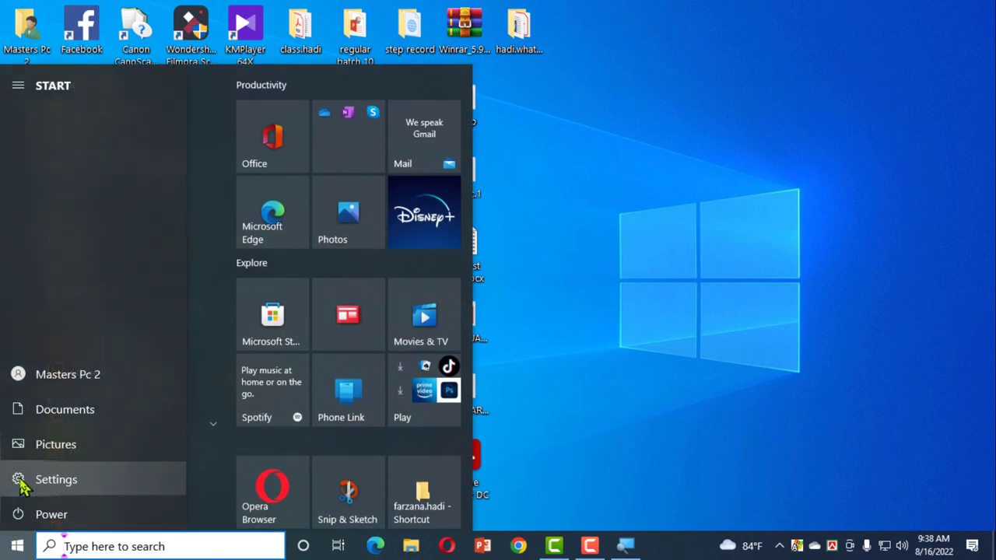
click(20, 480)
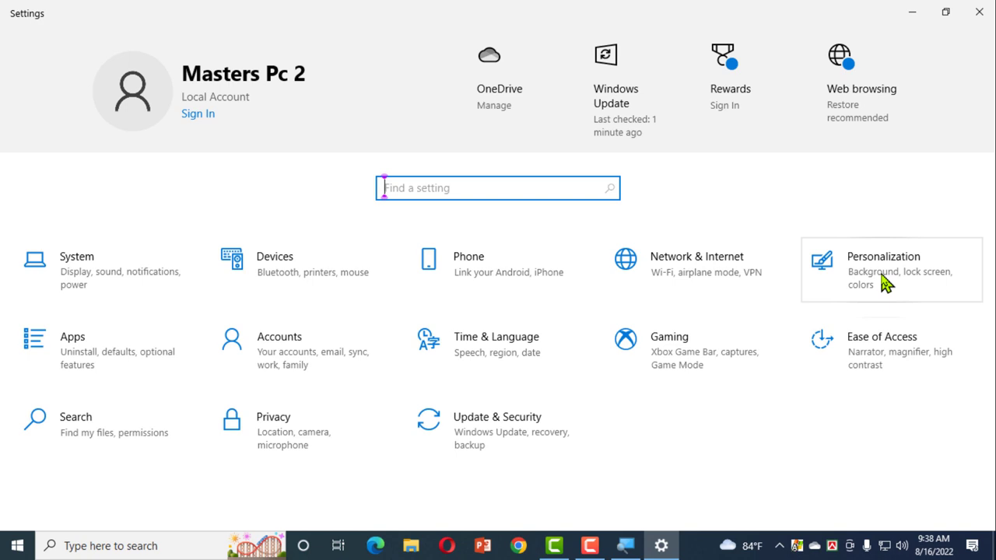
click(886, 283)
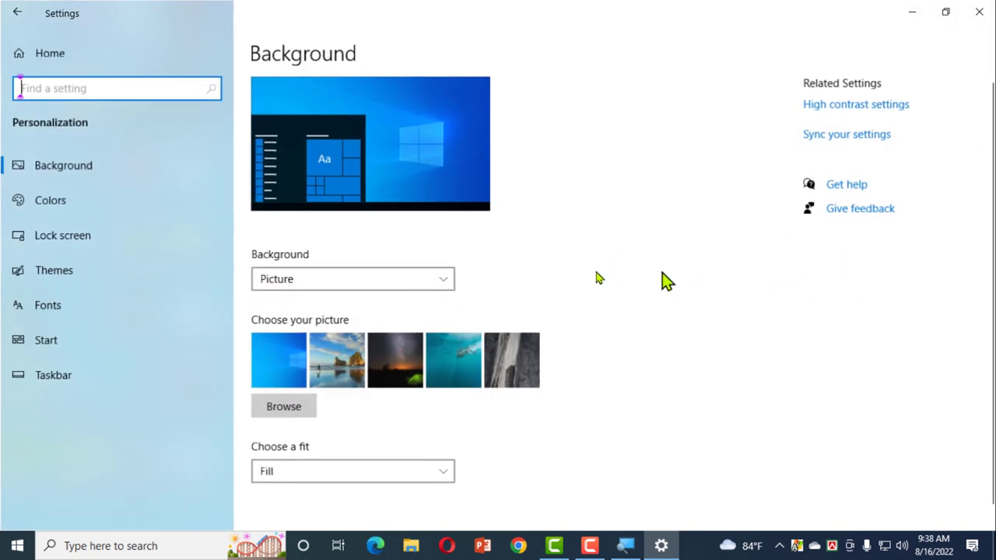
click(66, 387)
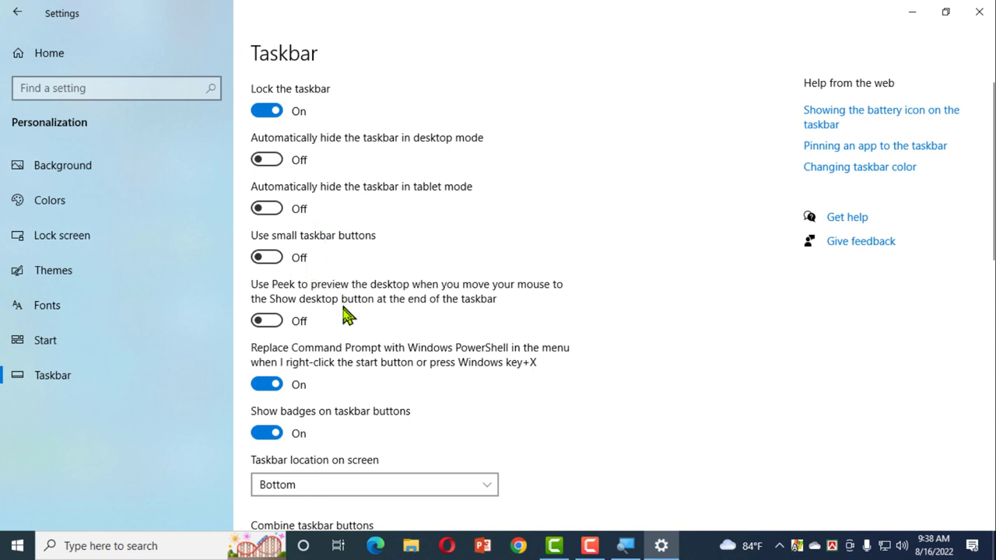
Step: Try out small taskbar buttons, switching the option on and back off
click(267, 258)
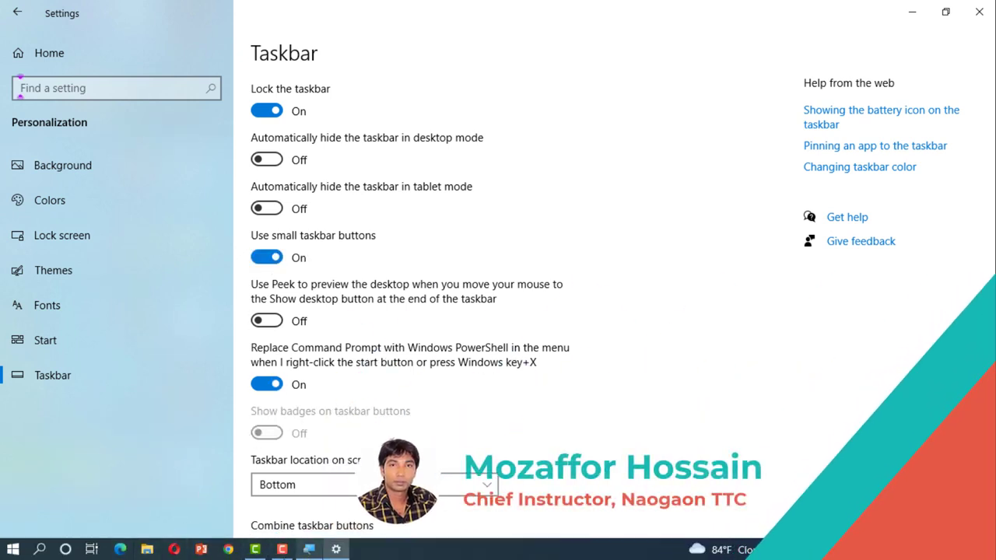
click(267, 258)
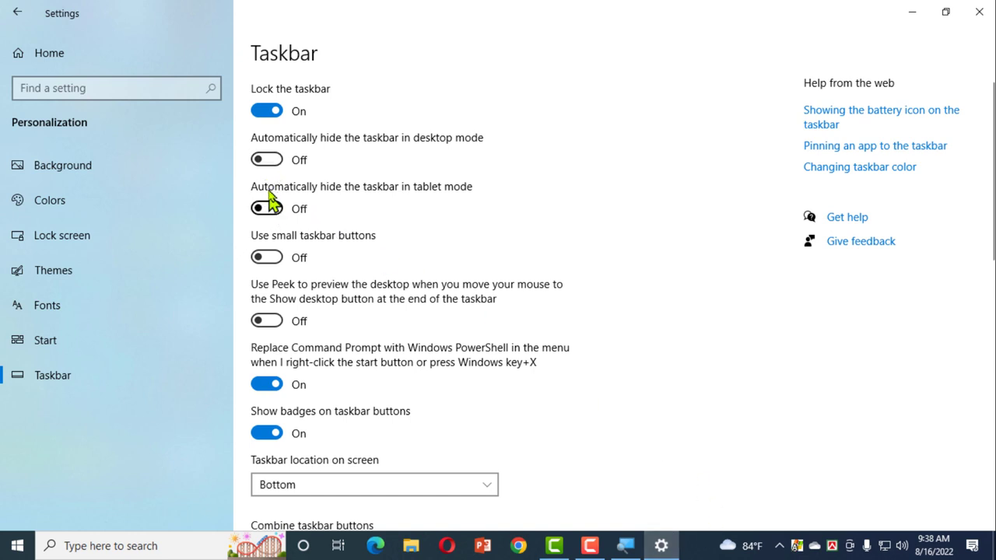
Step: Unlock the taskbar, and try automatically hiding it in desktop mode, switching that option on and back off
click(267, 160)
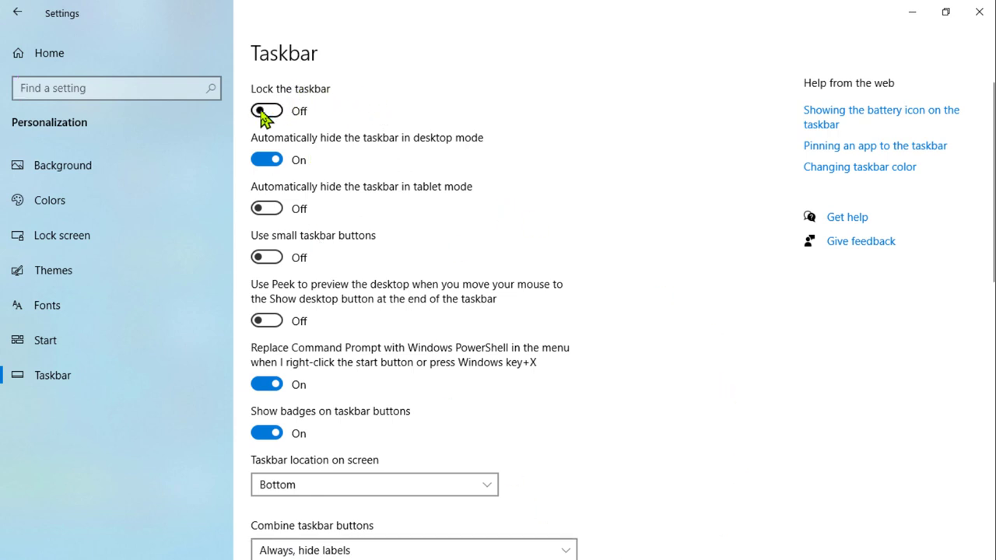
click(266, 111)
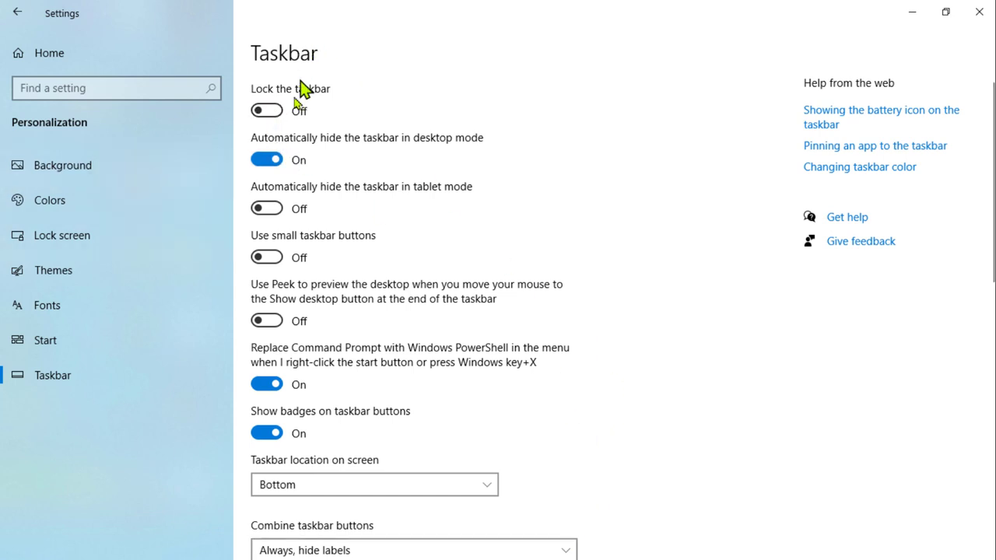
click(269, 162)
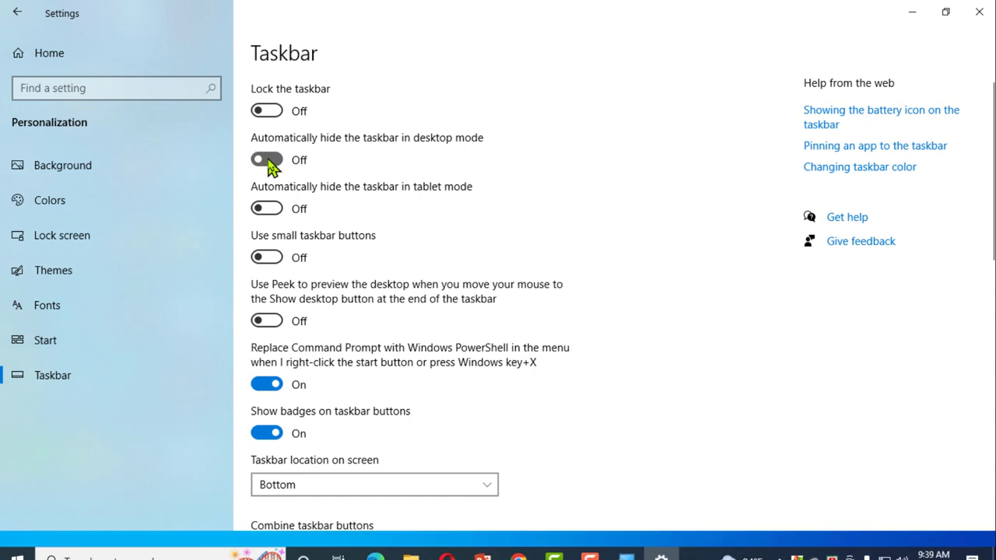
click(272, 163)
click(269, 160)
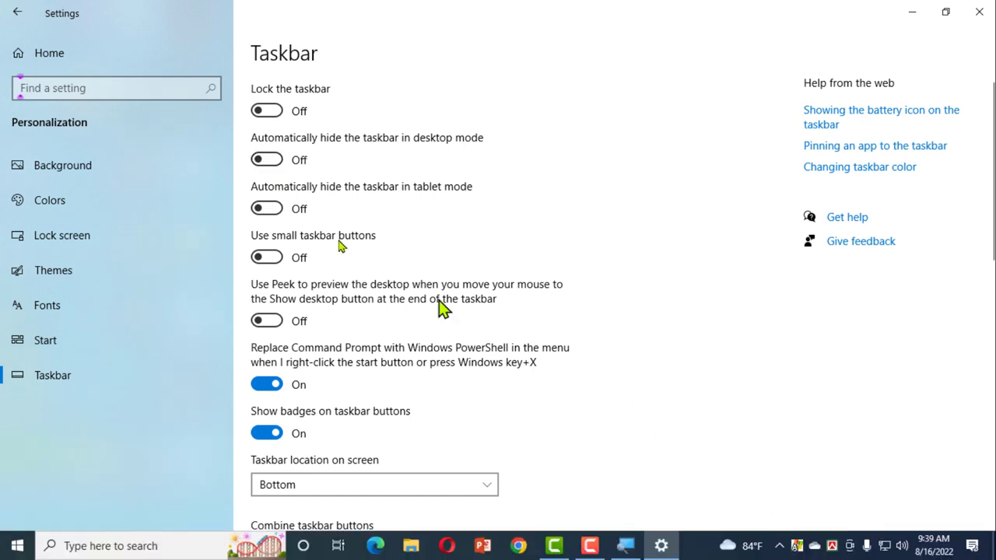
Step: Try the Top and Right taskbar locations on screen, and set the location back to Bottom
scroll(482, 256, down, 5)
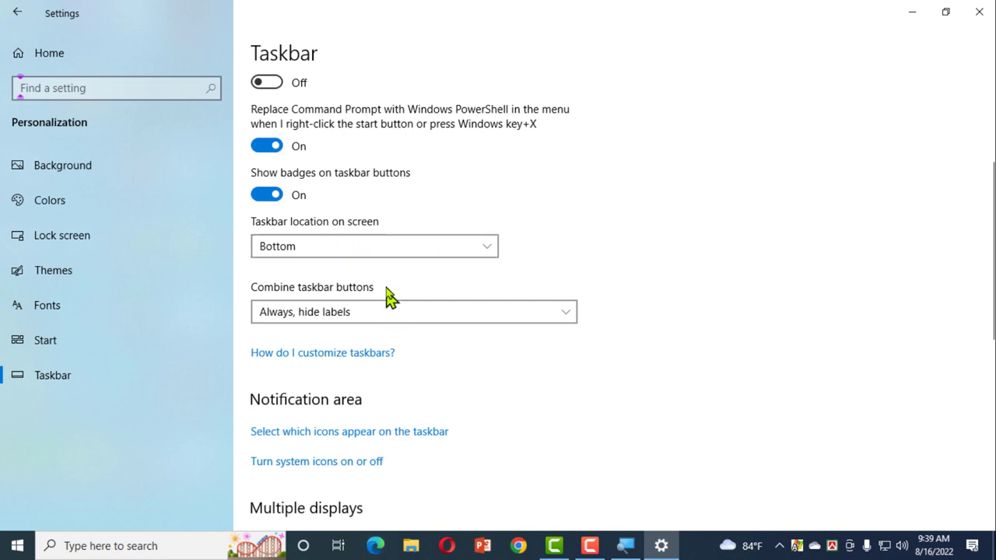
click(391, 249)
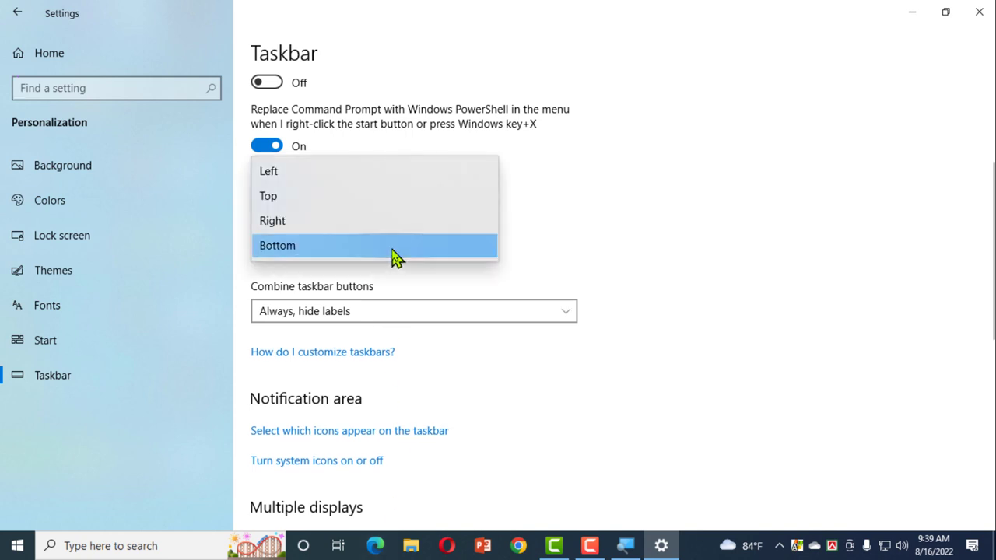
click(340, 196)
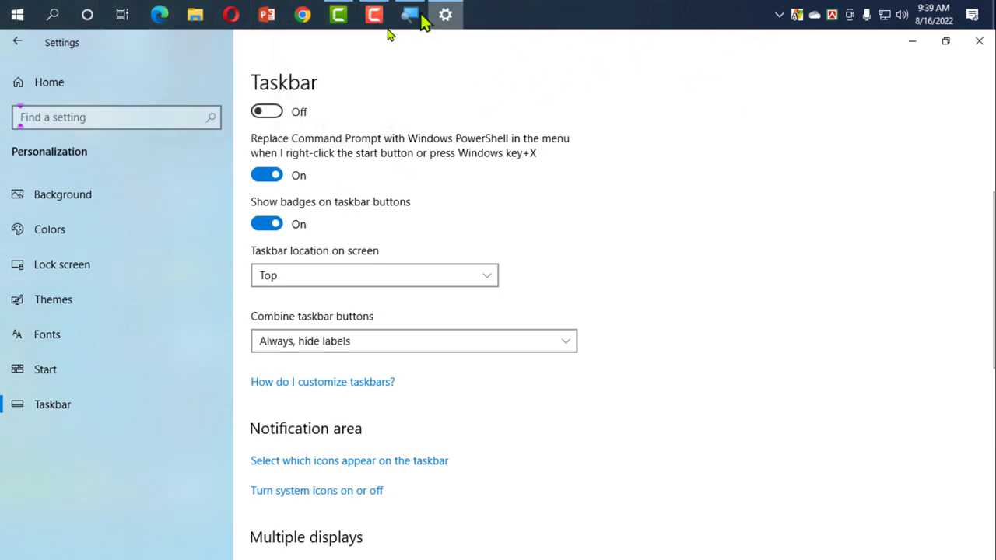
click(329, 278)
click(315, 306)
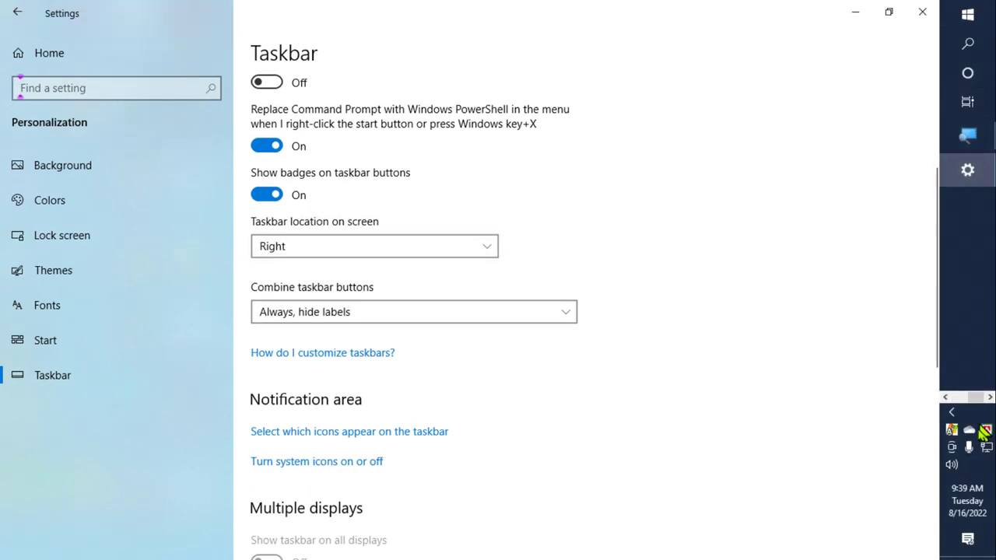
click(350, 247)
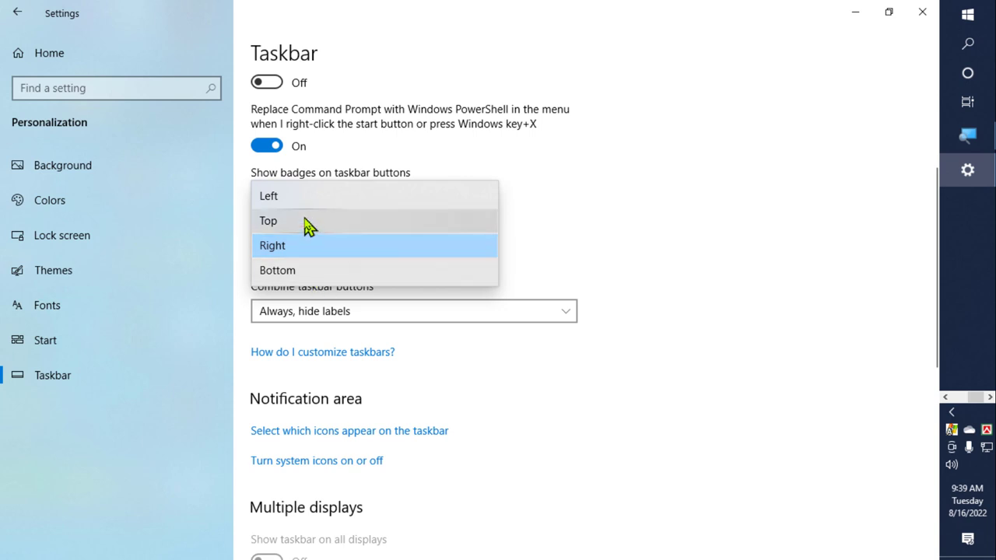
click(333, 271)
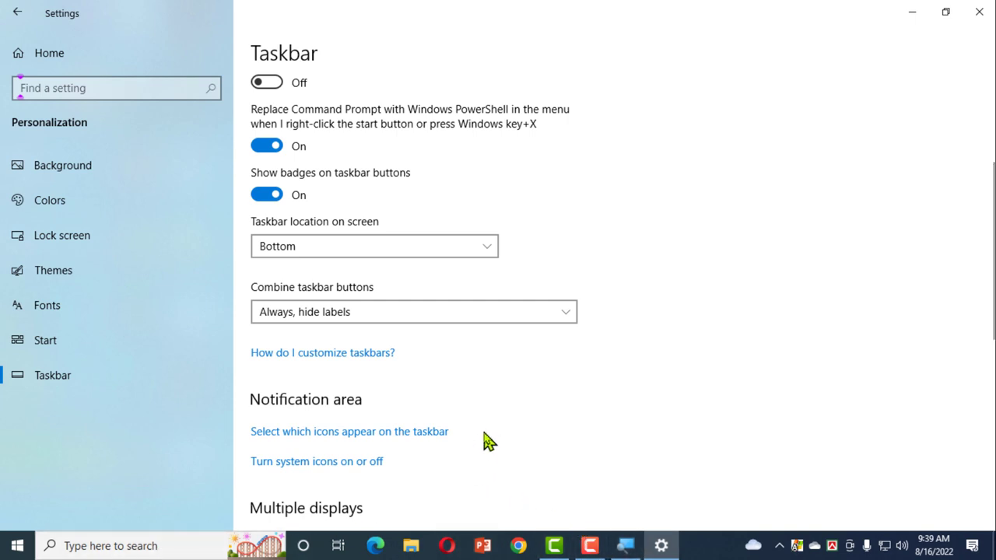
Step: Turn off the BijoyEkushe and Avro Keyboard icons in the selection of icons that appear on the taskbar
scroll(495, 440, down, 3)
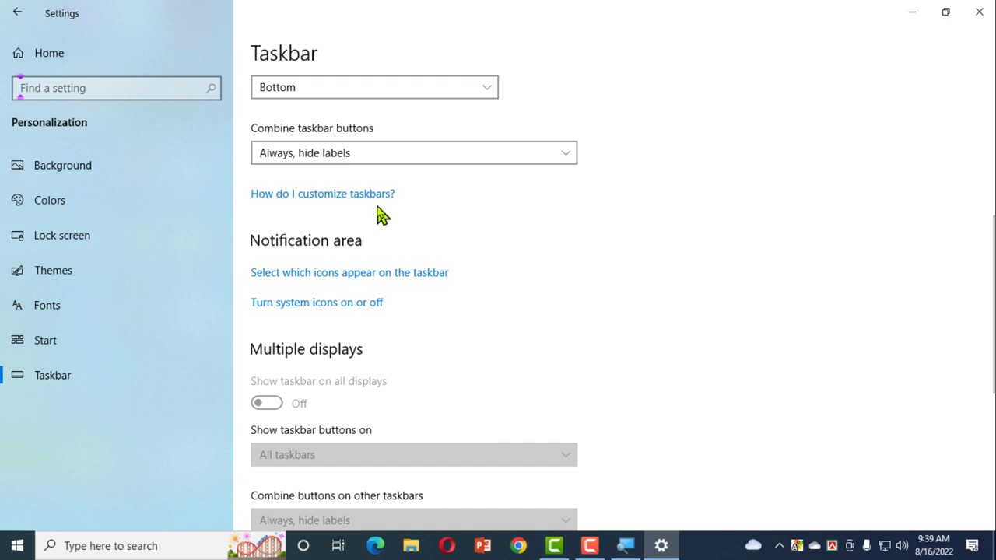
scroll(381, 214, down, 5)
scroll(383, 228, up, 5)
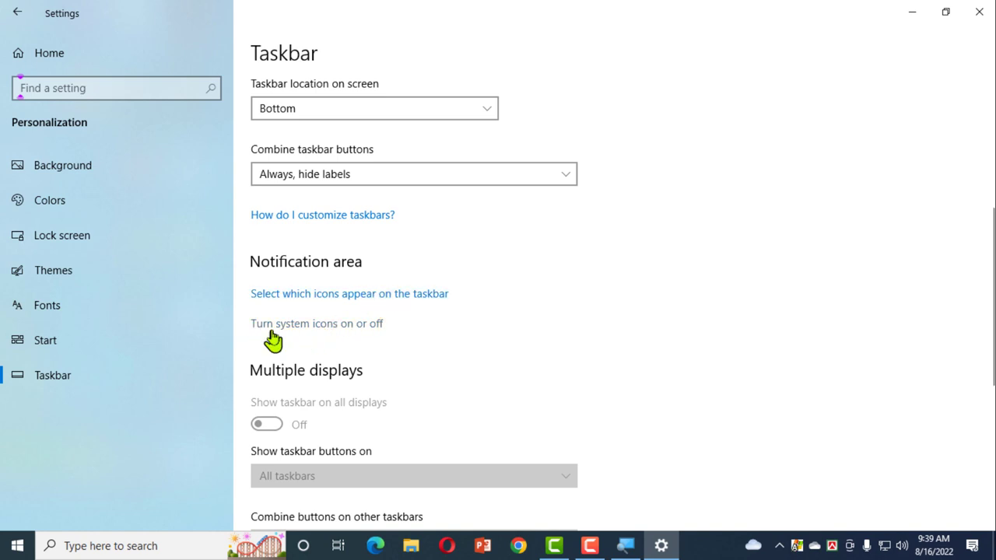
click(370, 304)
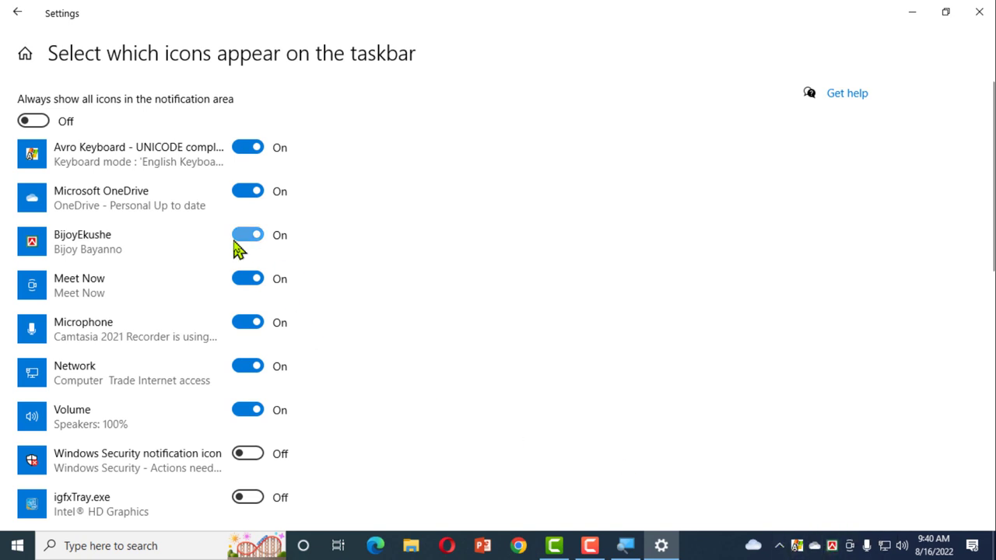
click(248, 241)
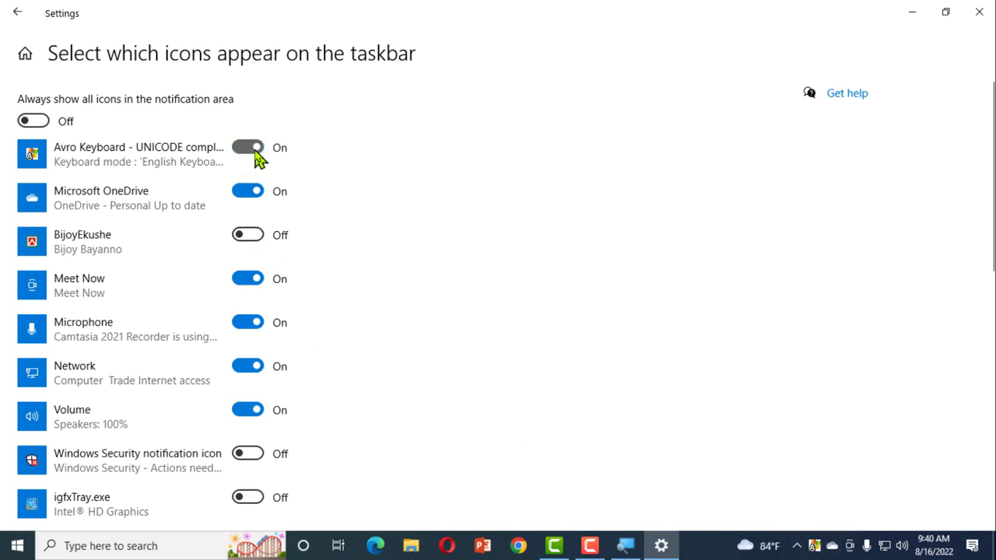
click(254, 151)
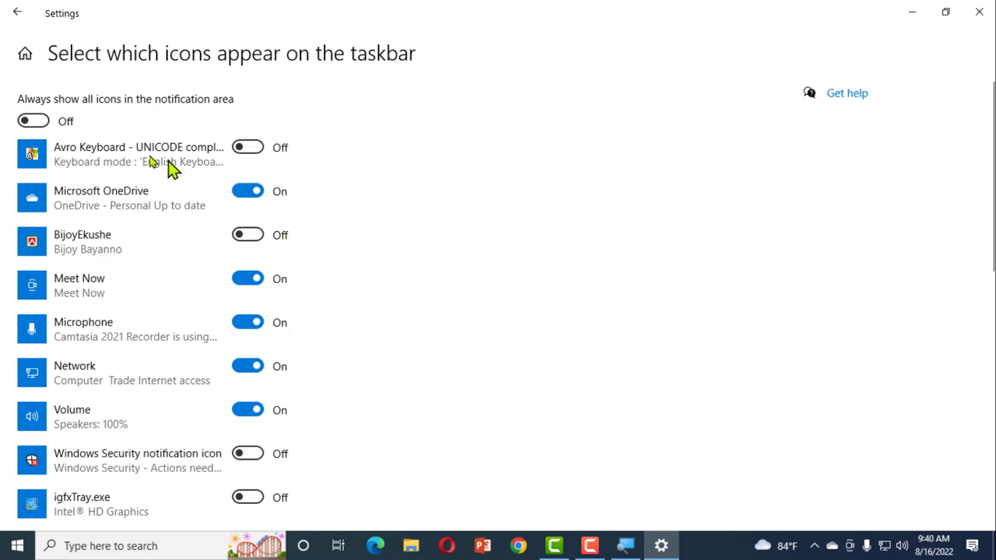
Step: Close the Settings window and return to the desktop
click(979, 12)
right_click(692, 93)
click(723, 127)
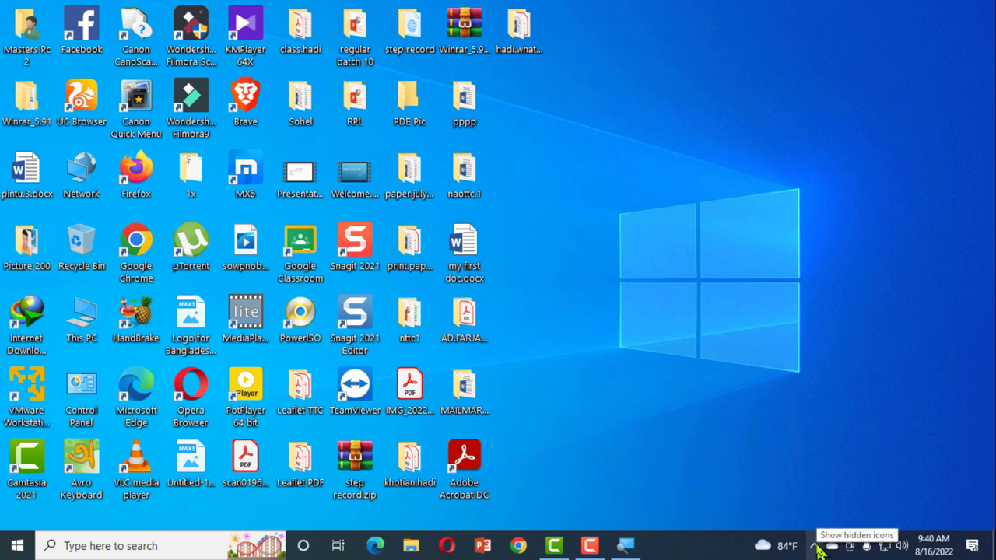
click(626, 545)
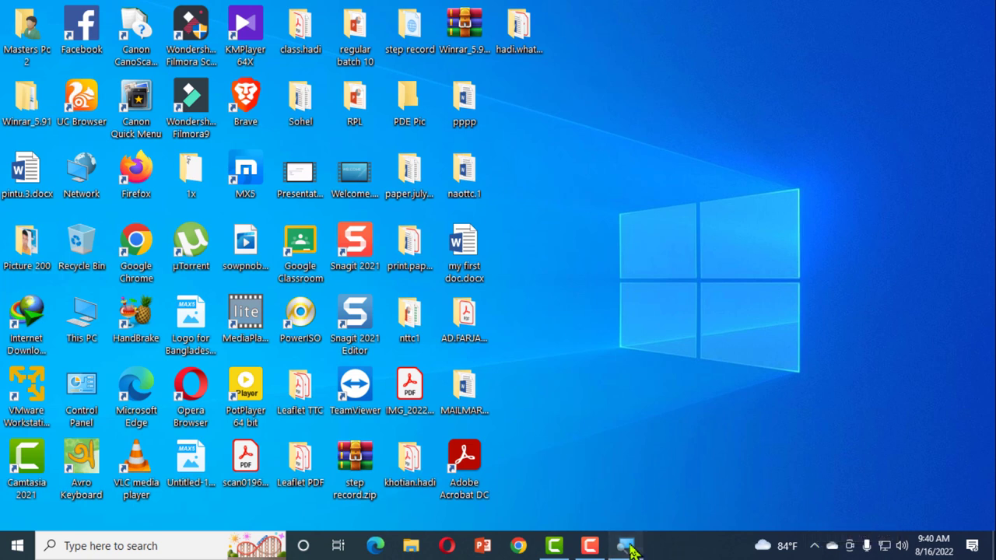
click(504, 88)
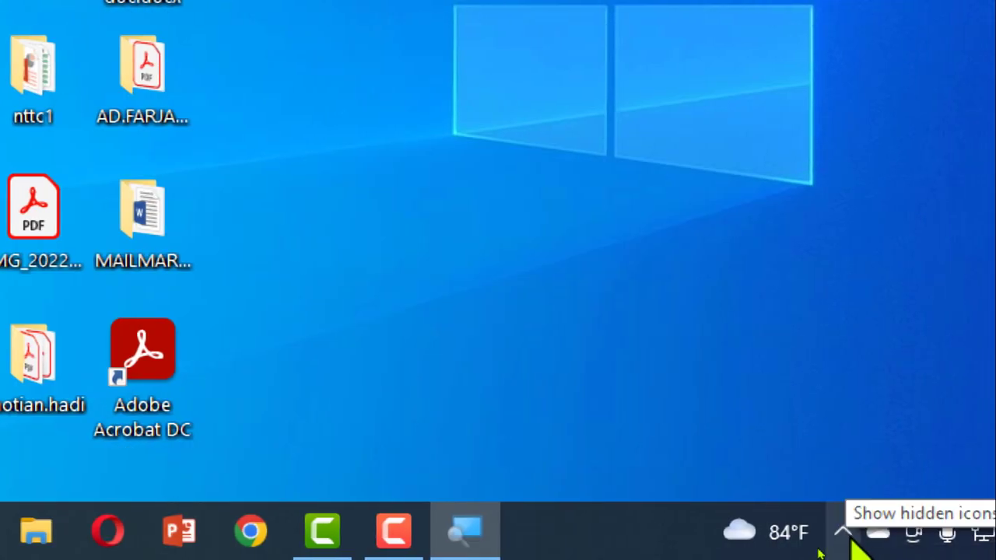
Step: Show Bijoy as a topbar from its icon among the hidden tray icons
click(848, 538)
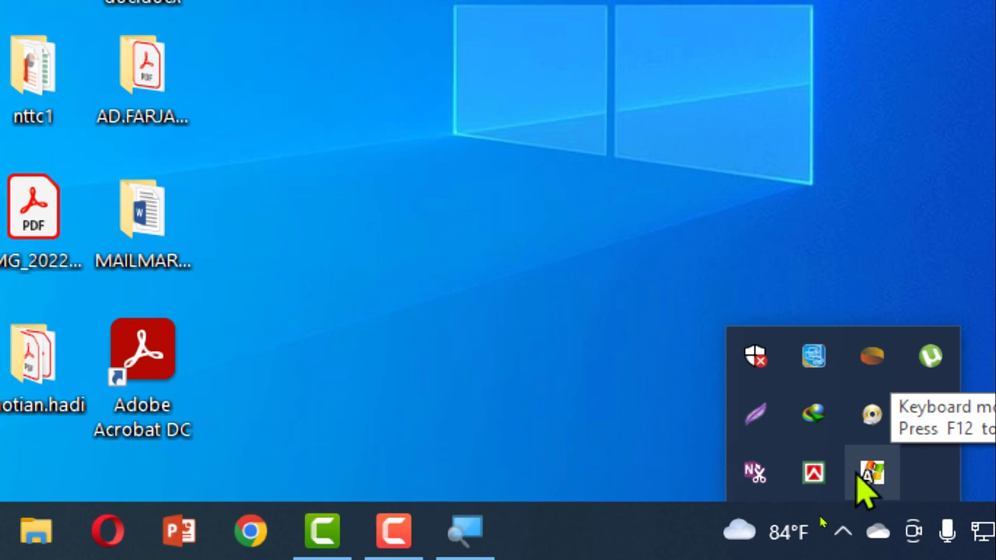
right_click(814, 472)
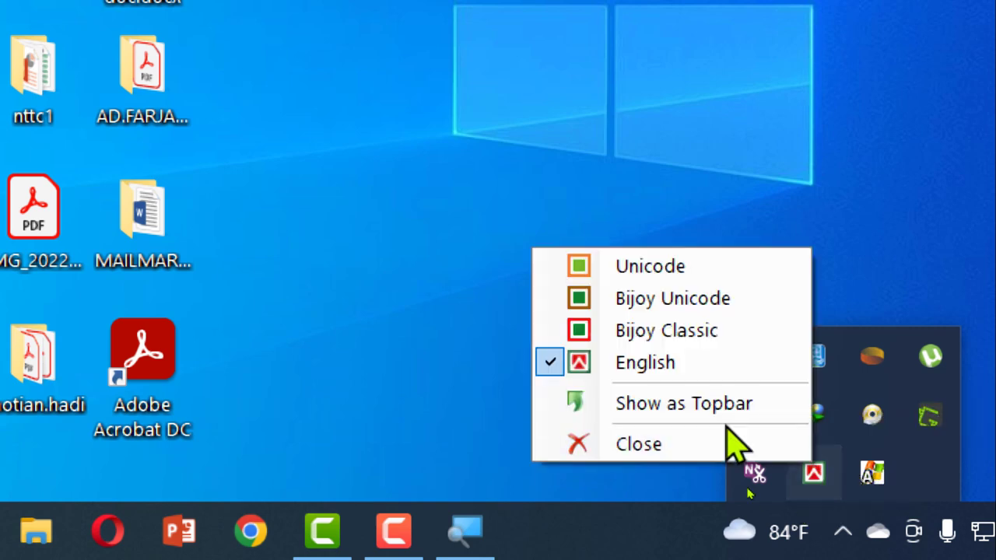
click(675, 403)
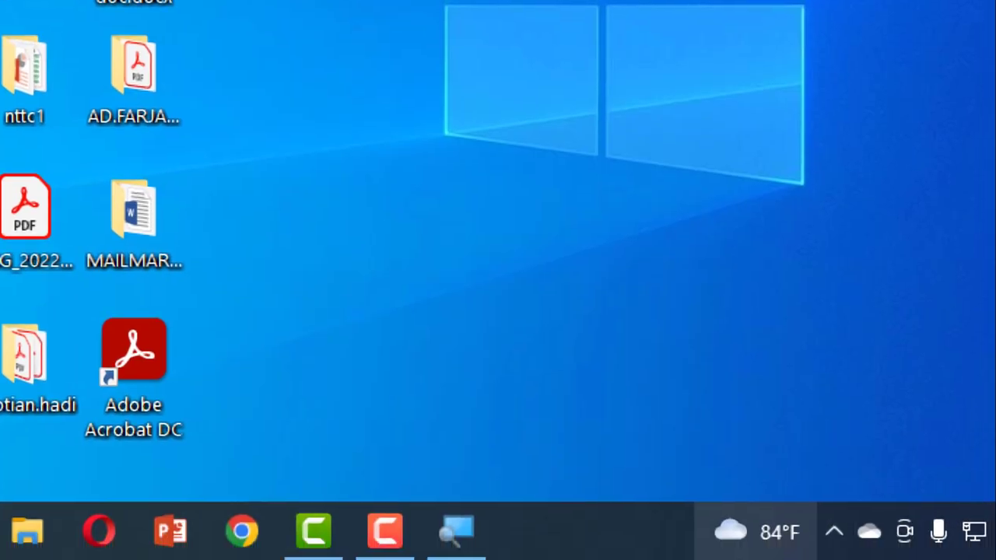
Step: Examine the remaining hidden tray icons and the options offered for the Avro Keyboard icon
right_click(835, 533)
click(835, 534)
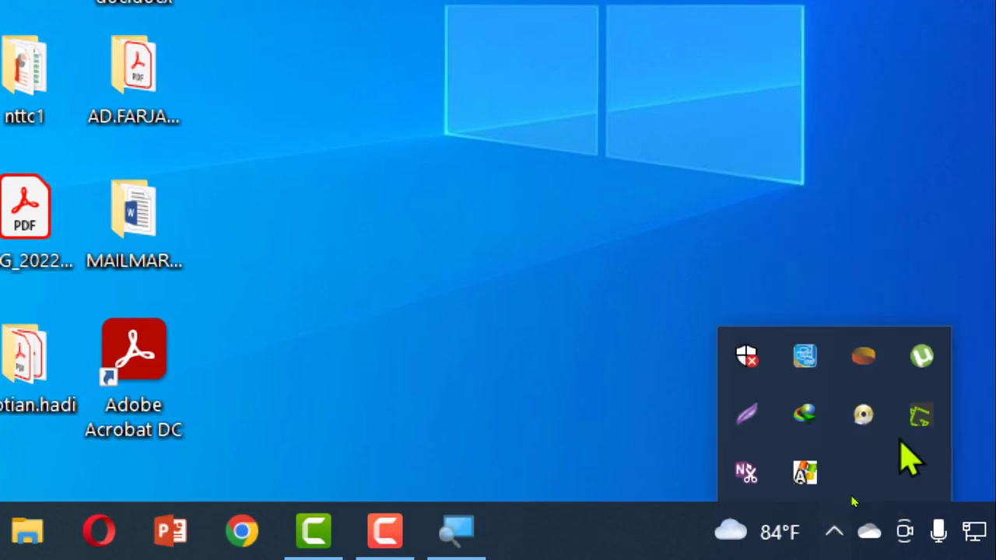
right_click(804, 472)
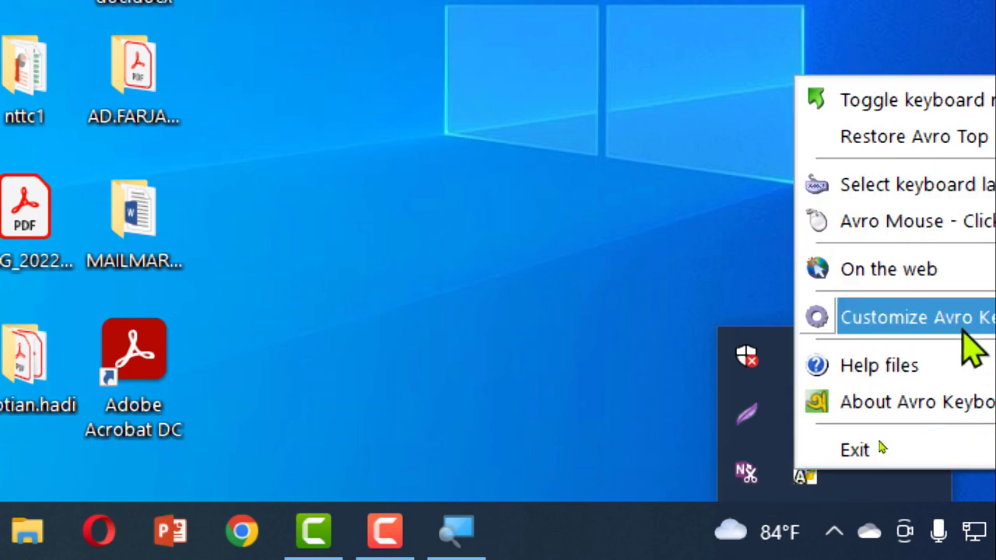
click(830, 543)
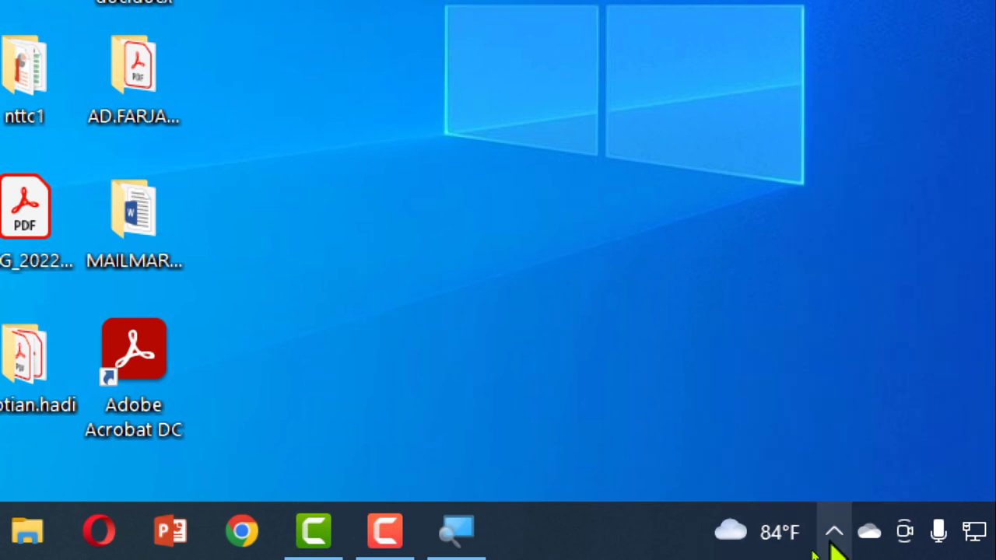
click(830, 543)
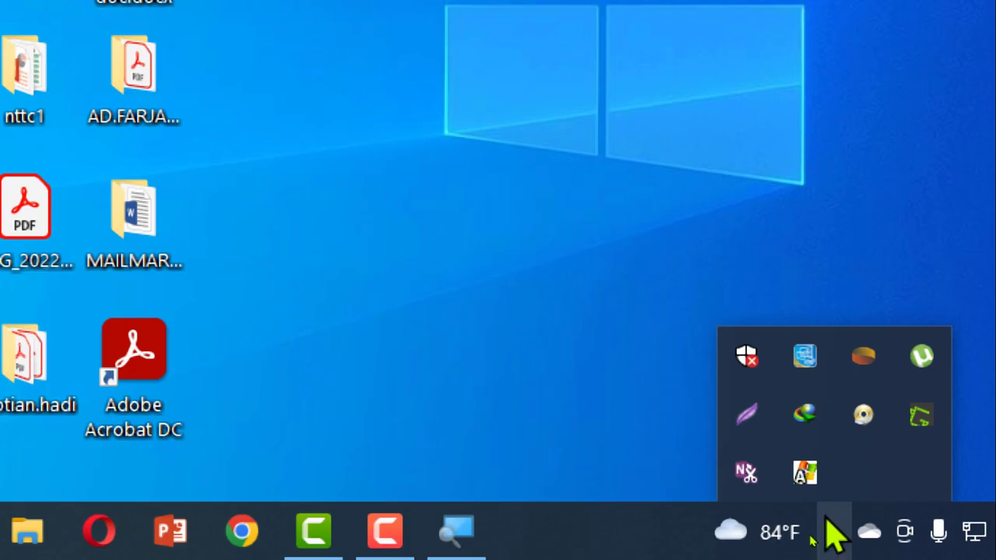
click(831, 532)
click(848, 72)
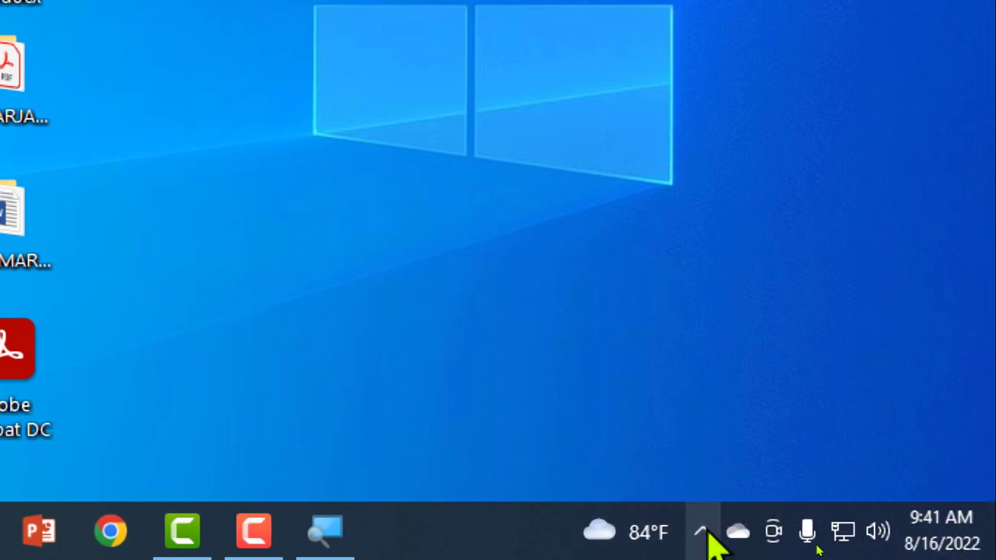
click(707, 533)
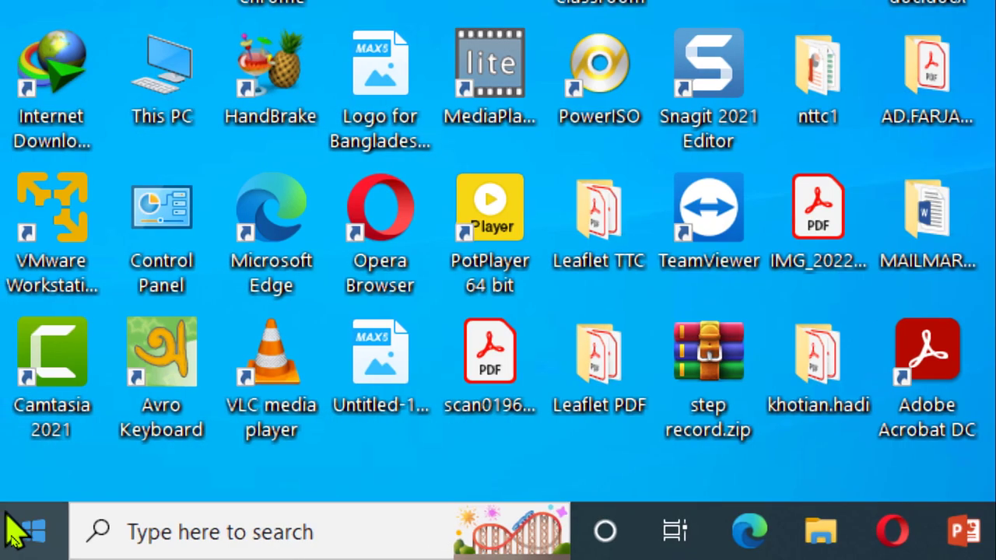
Step: Search Windows for "bi" and start the BijoyBayanno app
click(190, 535)
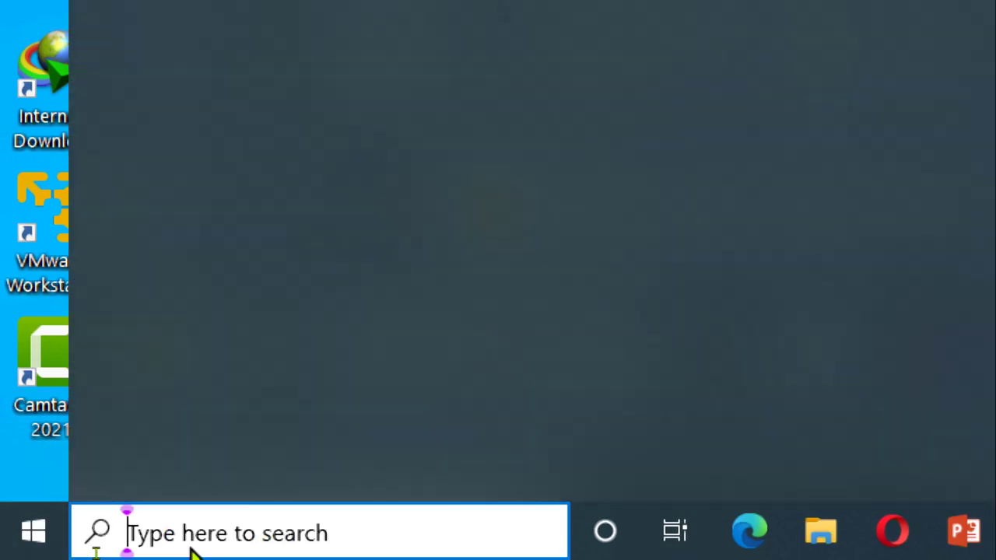
text(bi)
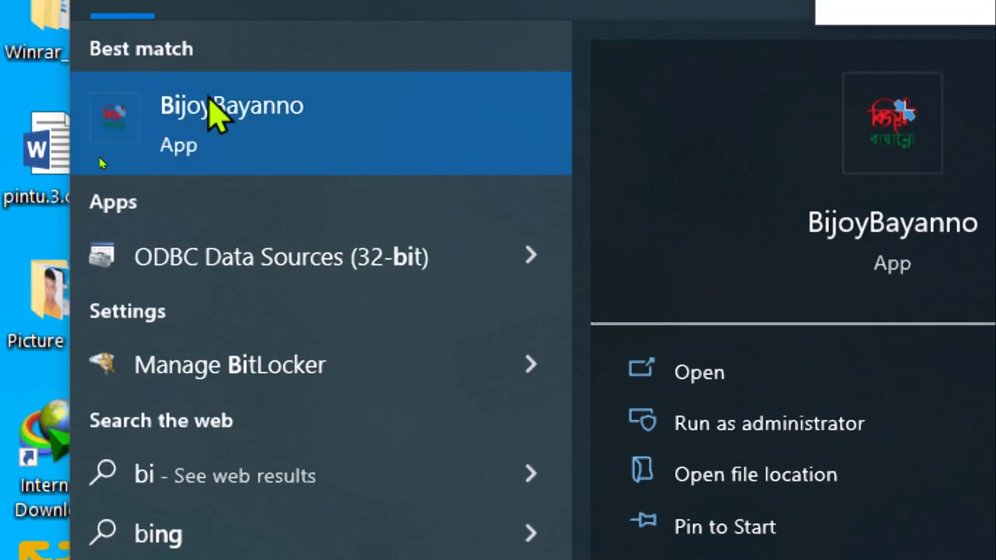
click(224, 160)
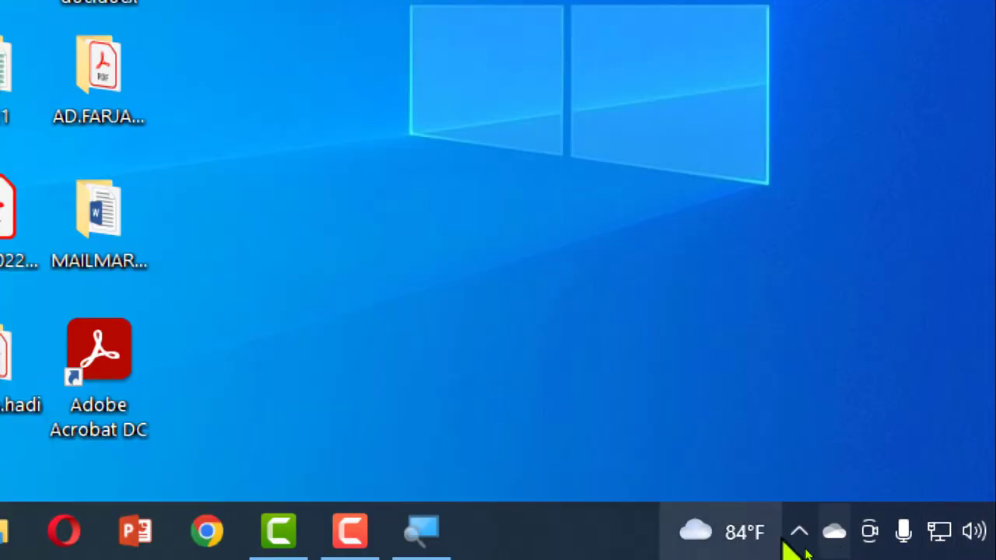
Step: Check the hidden tray icons for the Bijoy and Avro keyboards
click(799, 531)
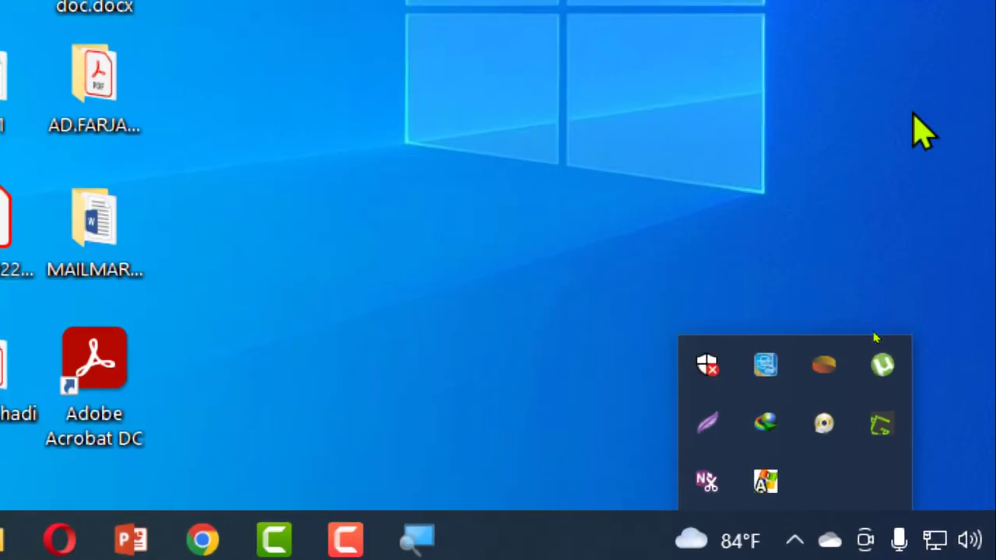
click(871, 141)
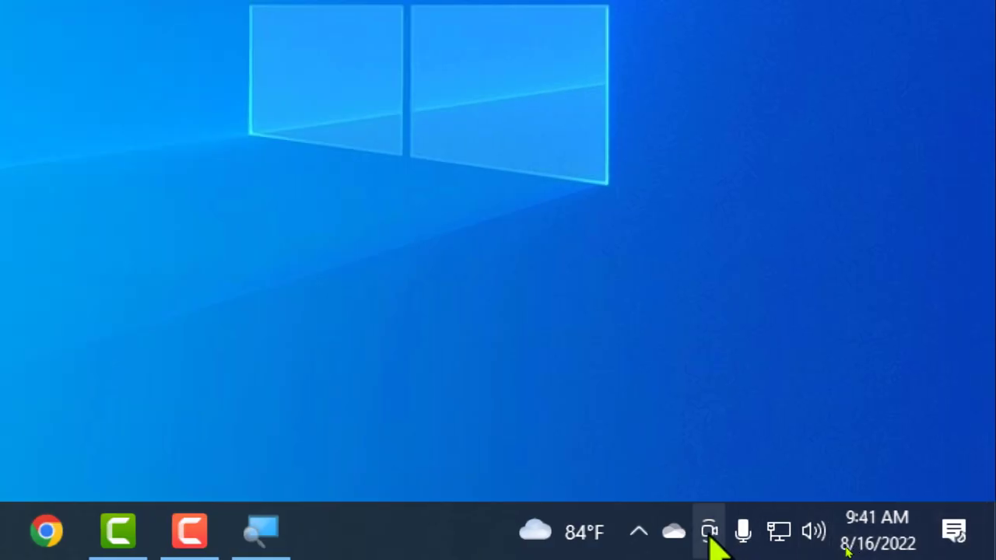
click(638, 536)
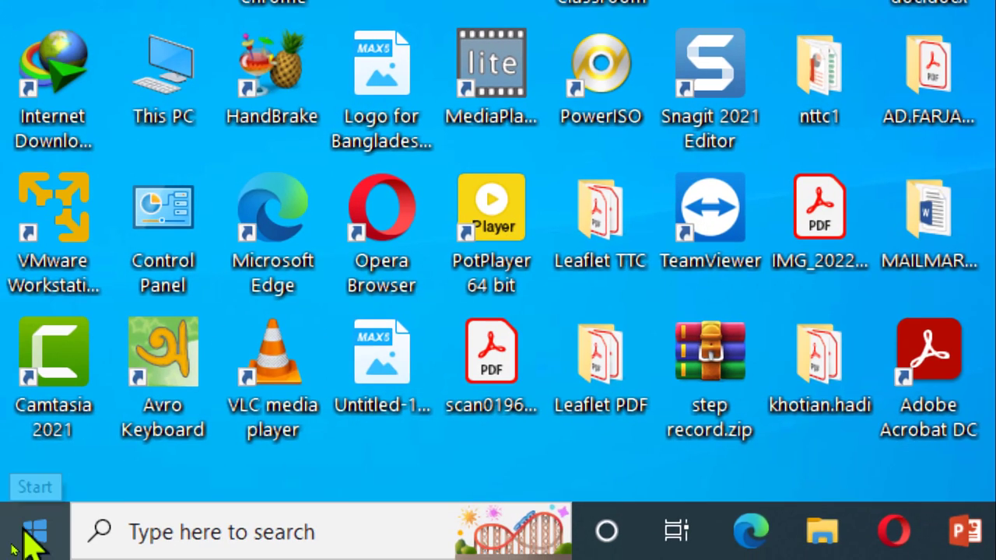
Step: Open the Windows Personalization settings for the taskbar and go to the selection of icons that appear on the taskbar
click(31, 534)
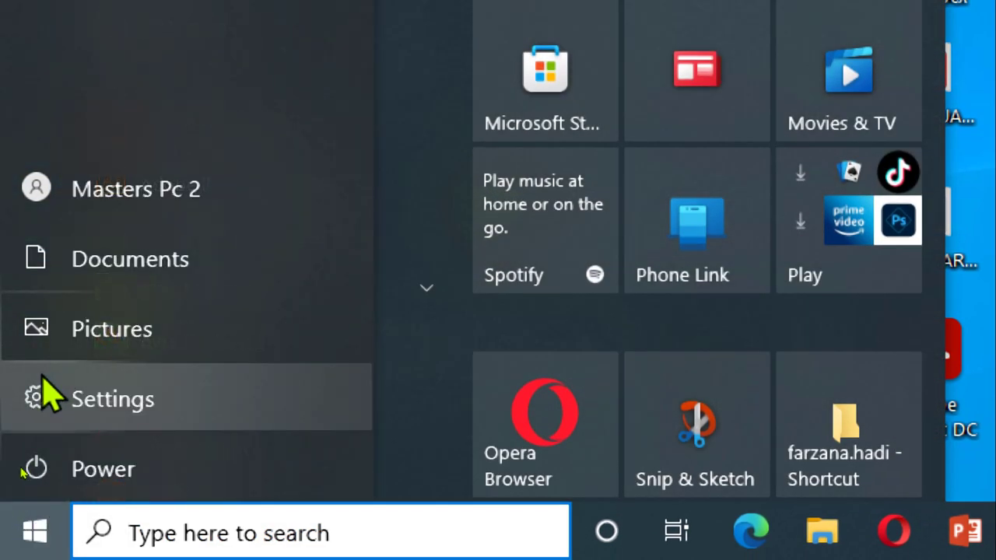
click(40, 393)
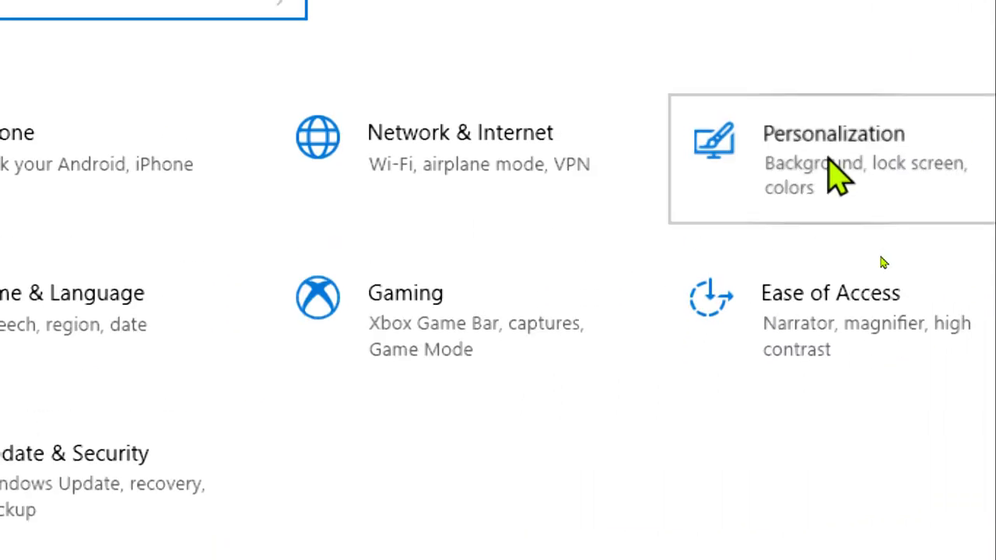
click(828, 159)
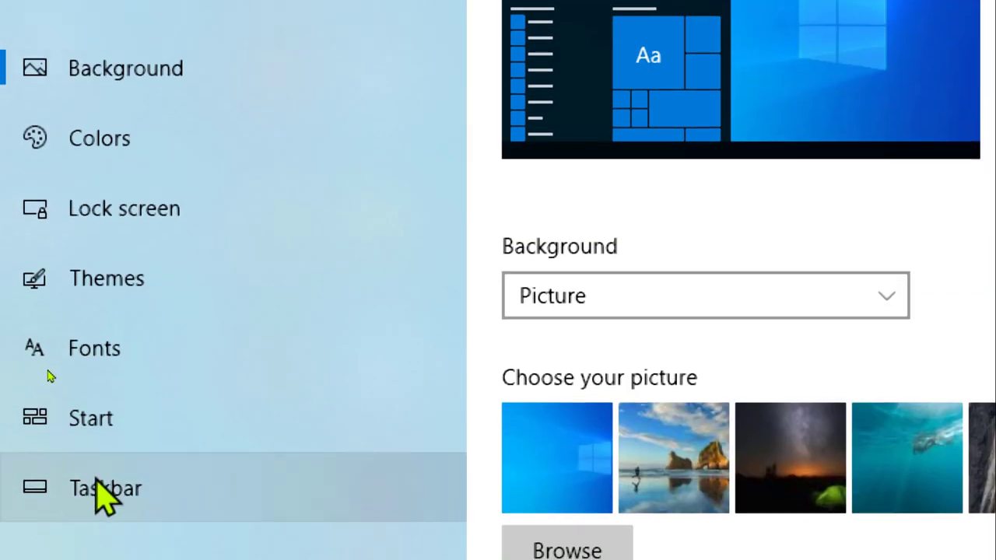
click(101, 486)
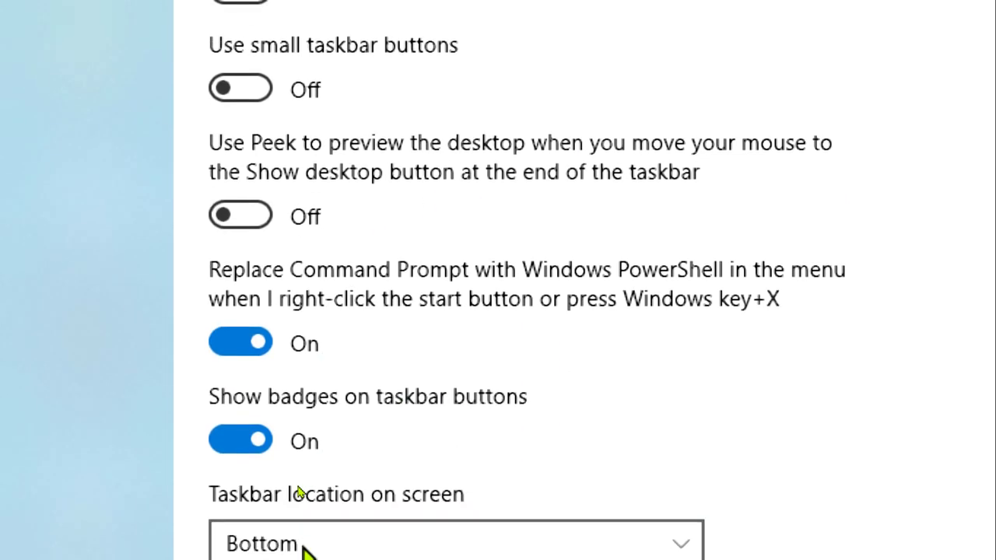
scroll(495, 455, down, 8)
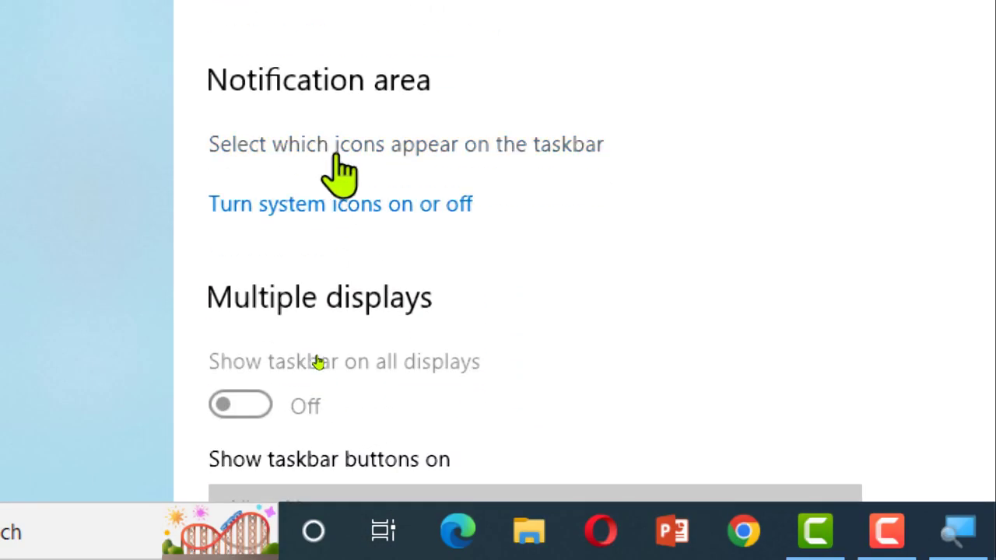
click(528, 148)
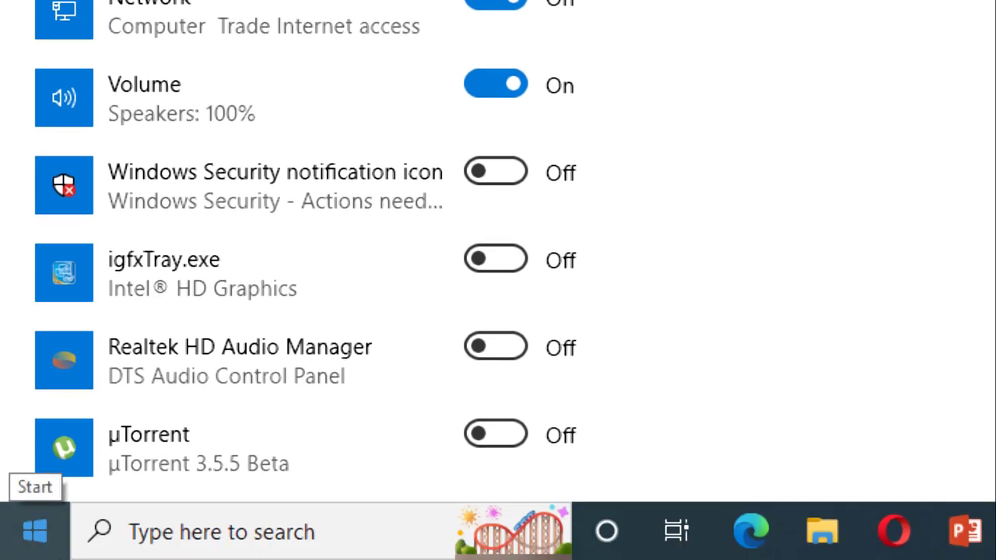
Step: Turn on the BijoyEkushe and Avro Keyboard icons so both appear on the taskbar
scroll(333, 350, down, 5)
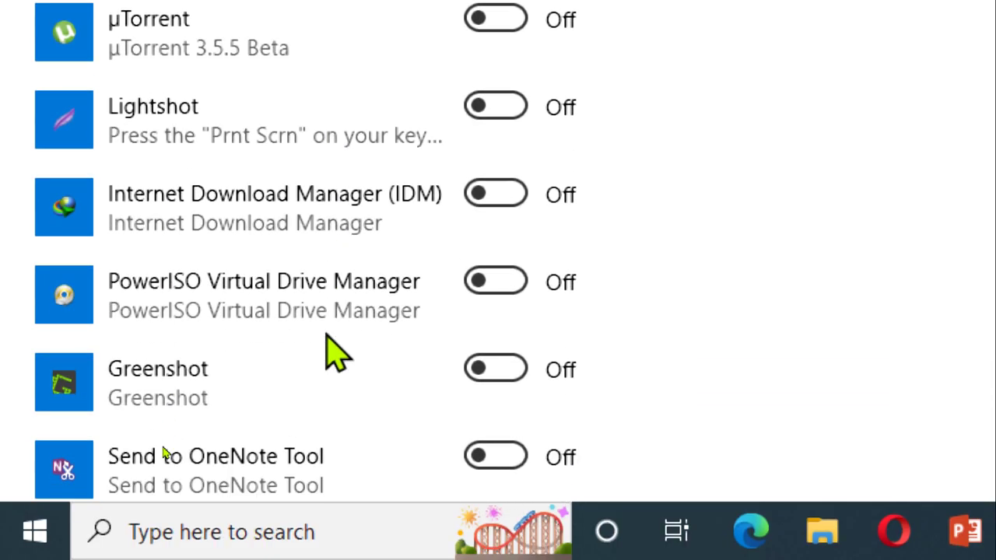
scroll(327, 336, down, 2)
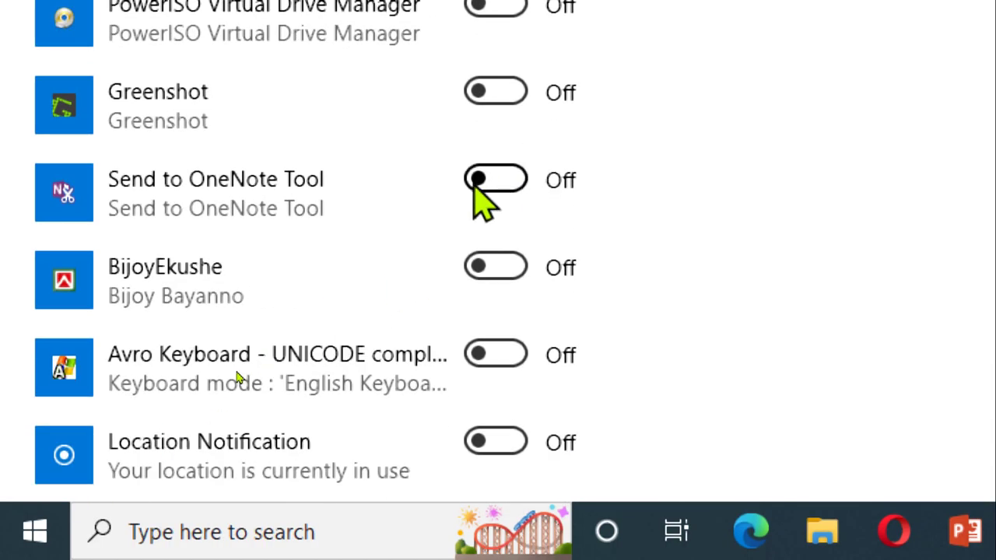
click(495, 266)
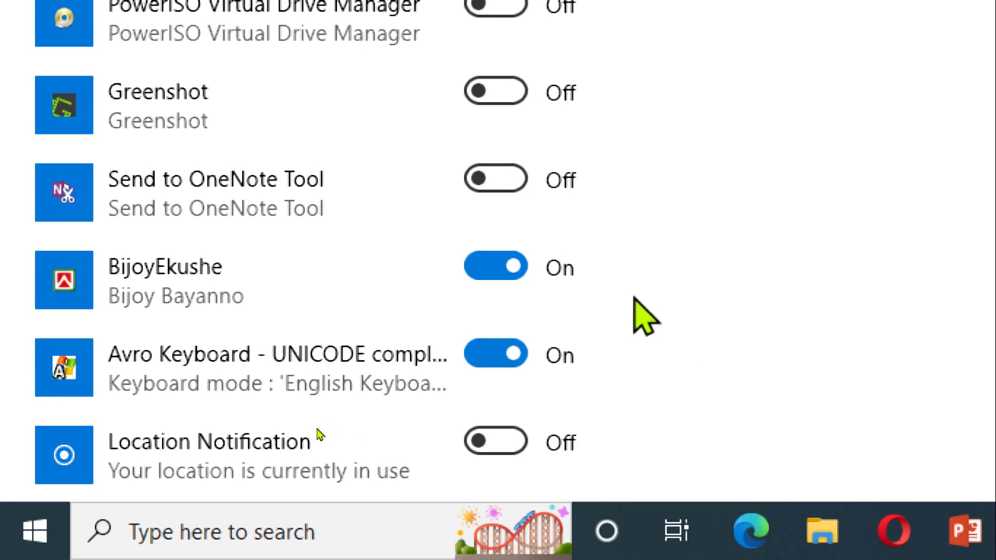
Step: Close Magnifier and the Settings window, and check which tray icons are still hidden
scroll(627, 298, up, 6)
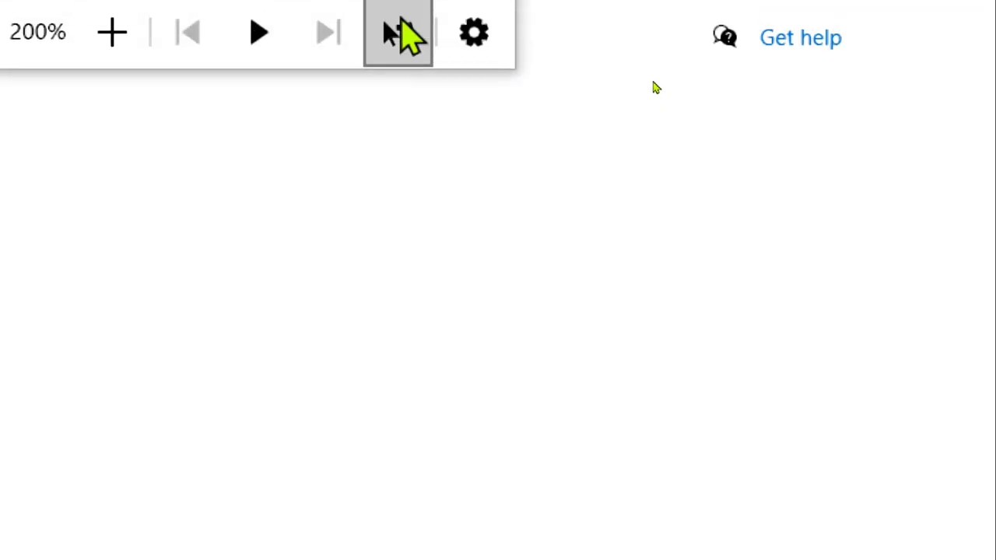
click(687, 63)
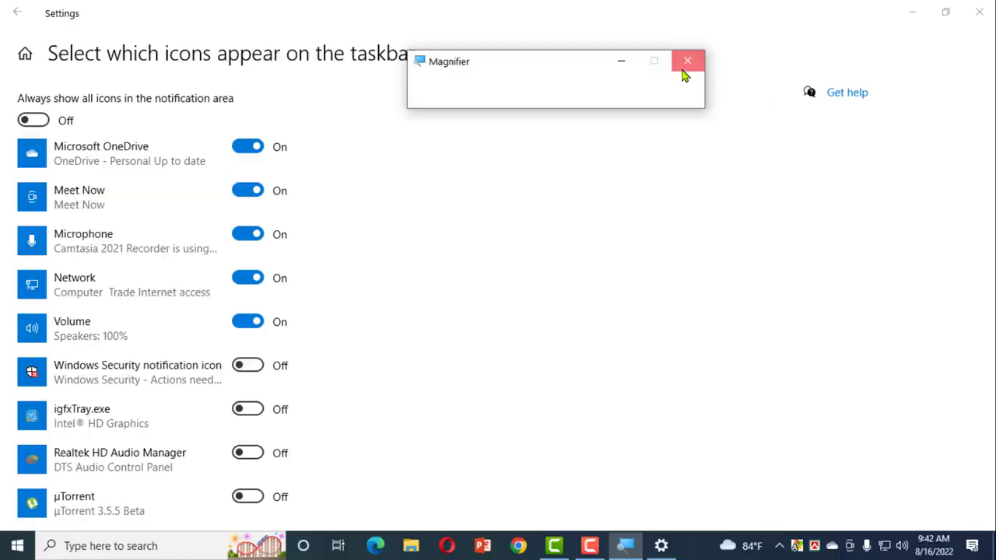
click(980, 13)
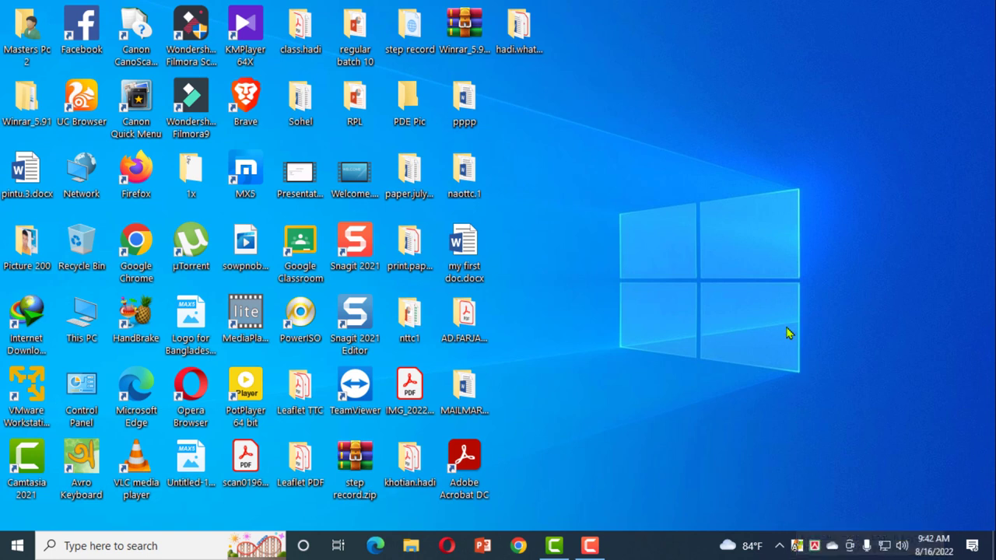
click(781, 546)
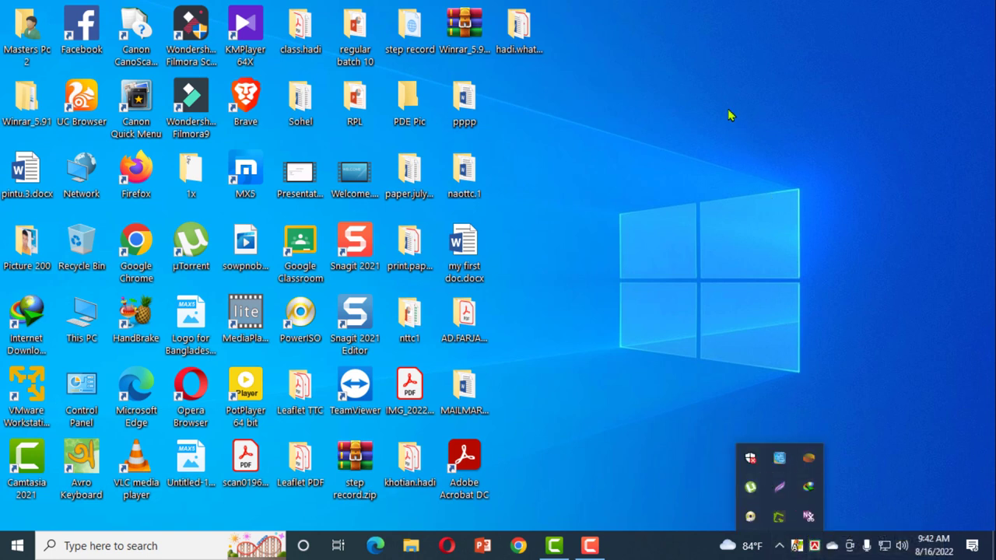